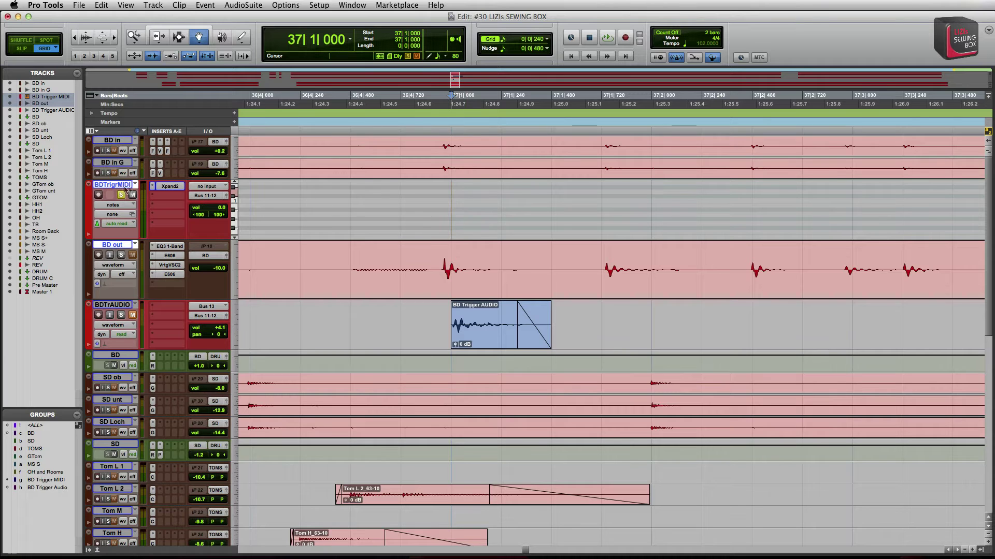
Inspect the kick patch loaded in the Xpand2 instrument on the BD Trigger MIDI track
{"action": "left_click", "coordinate": [168, 188]}
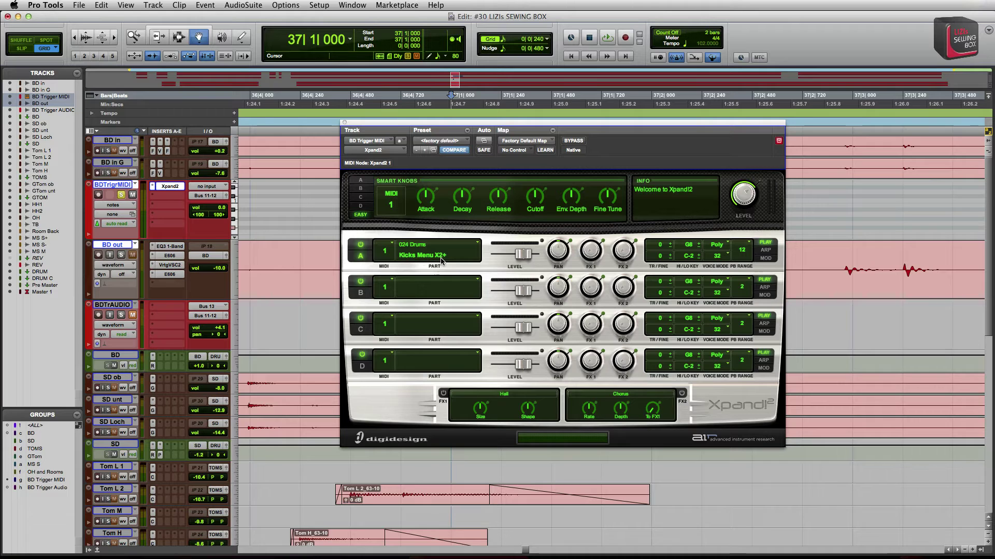
{"action": "left_click", "coordinate": [344, 123]}
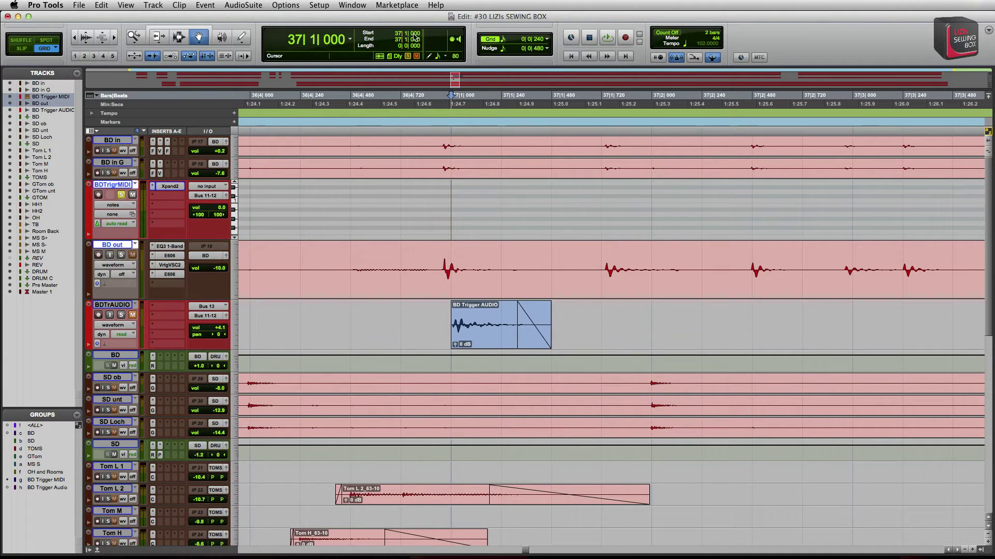
Set the grid to 1/16 note and draw a C1 MIDI note at 37|1|000 on the BD Trigger MIDI track
{"action": "left_click", "coordinate": [547, 40]}
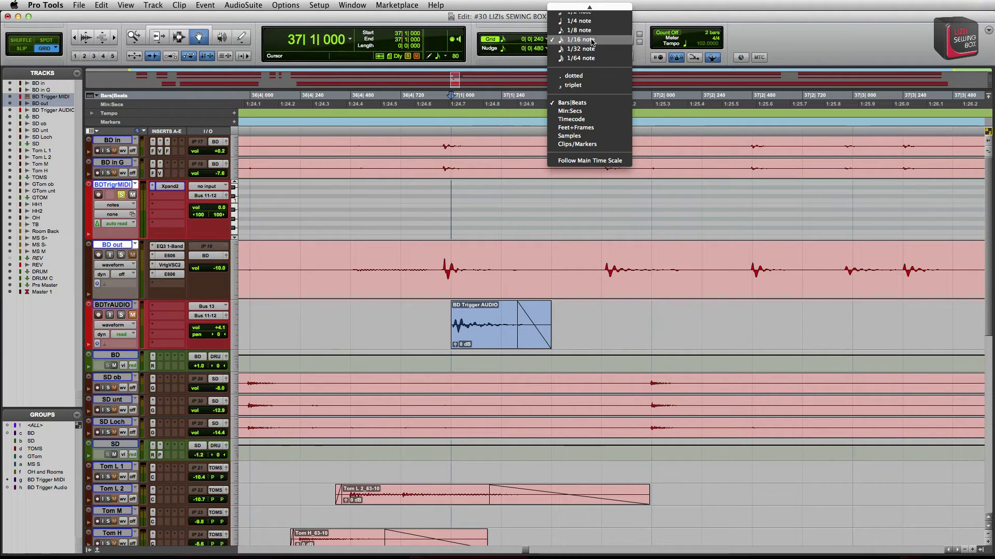
{"action": "left_click", "coordinate": [592, 40]}
{"action": "left_click", "coordinate": [241, 37]}
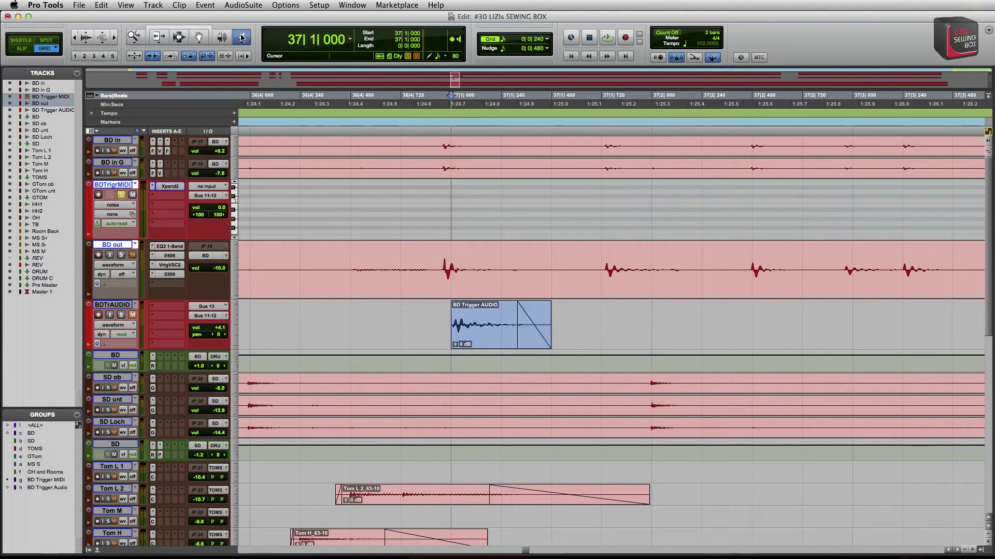
{"action": "left_click", "coordinate": [236, 22]}
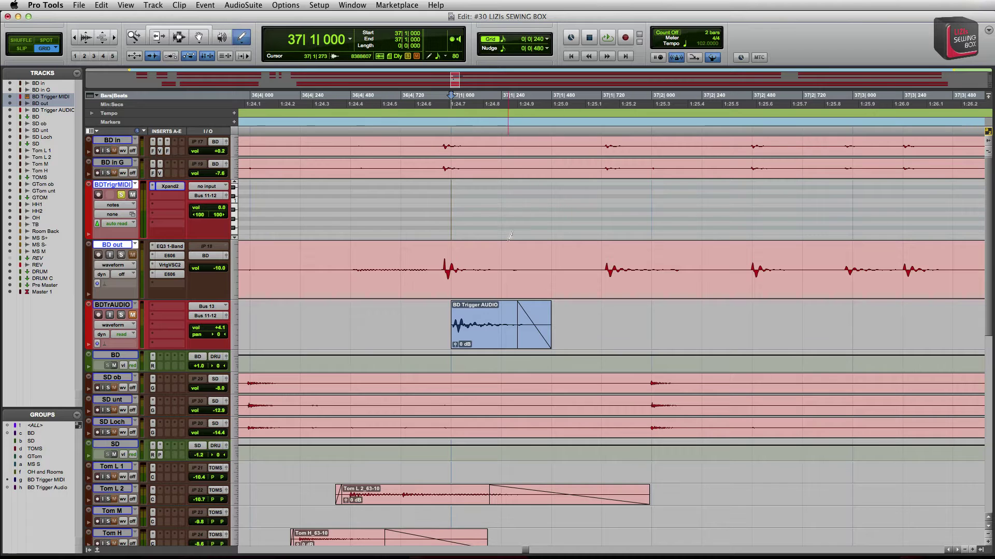
{"action": "left_click", "coordinate": [451, 201]}
Audition the drawn MIDI note and move it up a semitone to C#1
{"action": "left_click", "coordinate": [196, 34]}
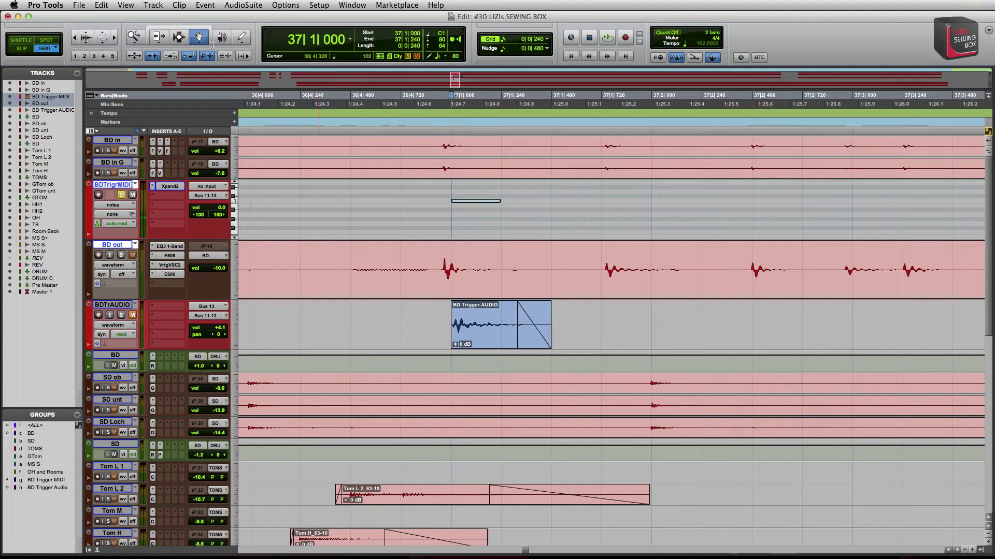
{"action": "left_click", "coordinate": [481, 204]}
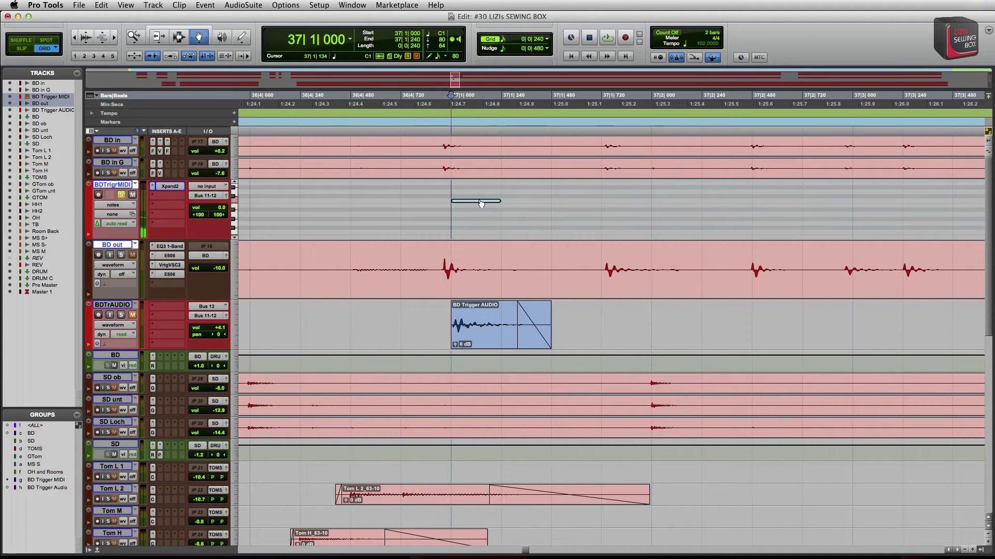
{"action": "left_click_drag", "start_coordinate": [481, 205], "coordinate": [483, 201]}
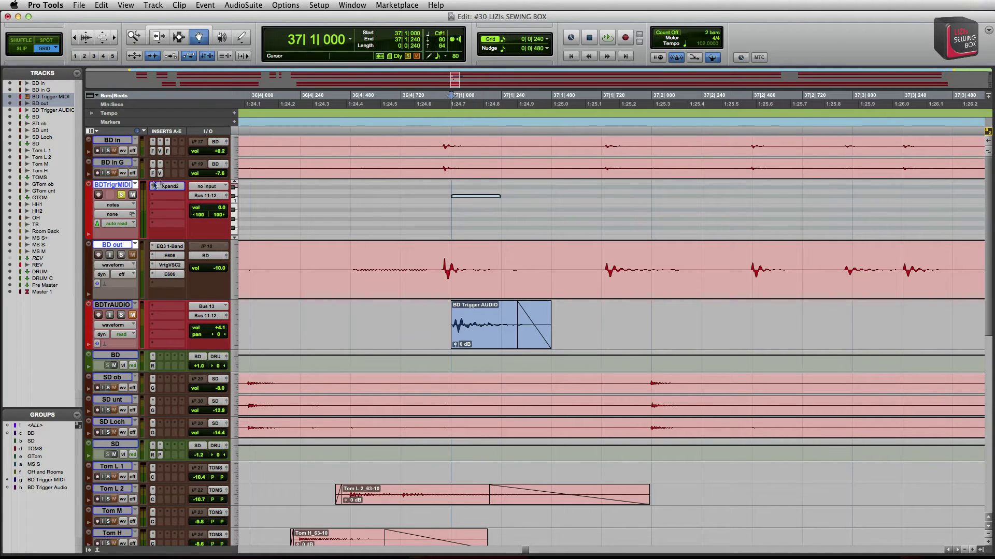
Show the BD Trigger MIDI track as clips and delete the empty part of its clip after 37|1|240
{"action": "left_click", "coordinate": [126, 207]}
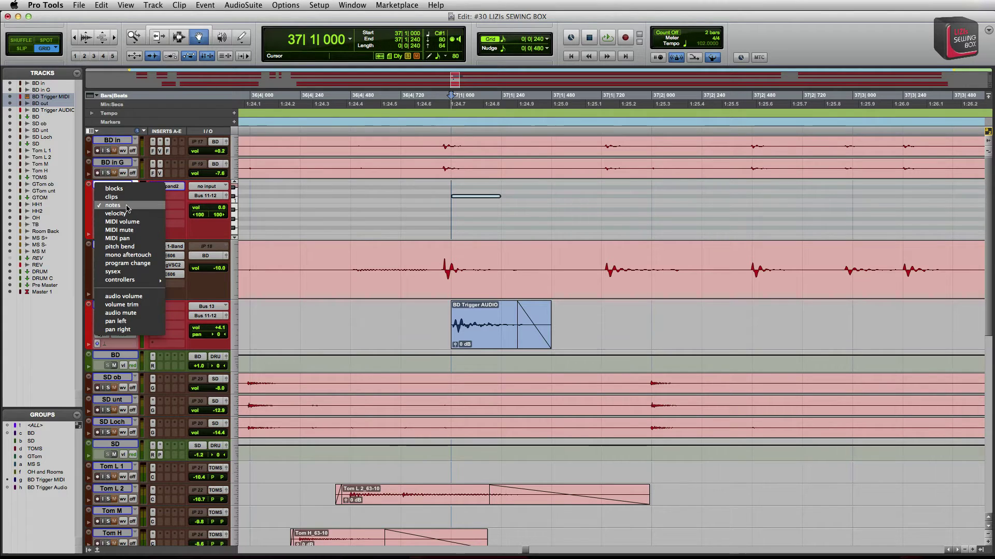
{"action": "left_click", "coordinate": [130, 201]}
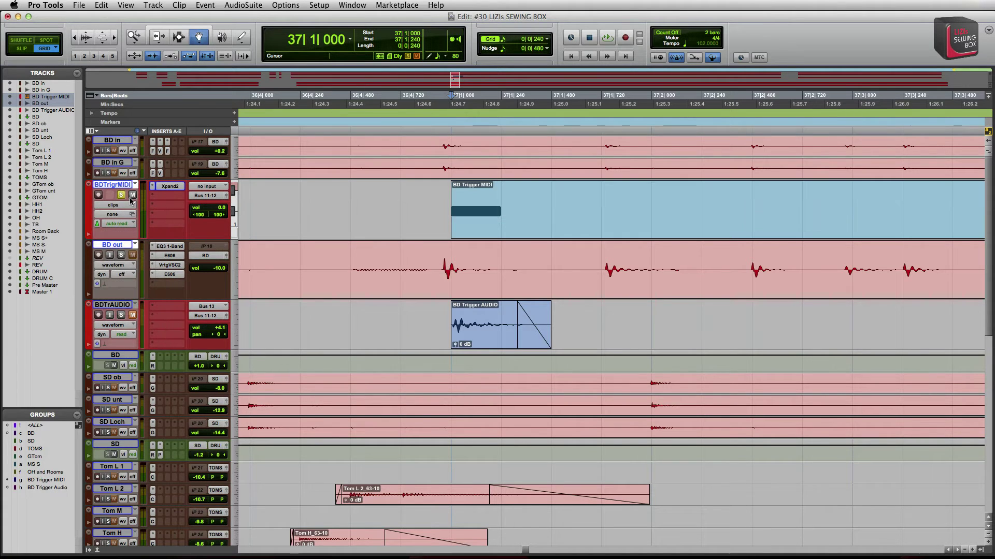
{"action": "scroll", "coordinate": [592, 192], "scroll_direction": "down", "scroll_amount": 2}
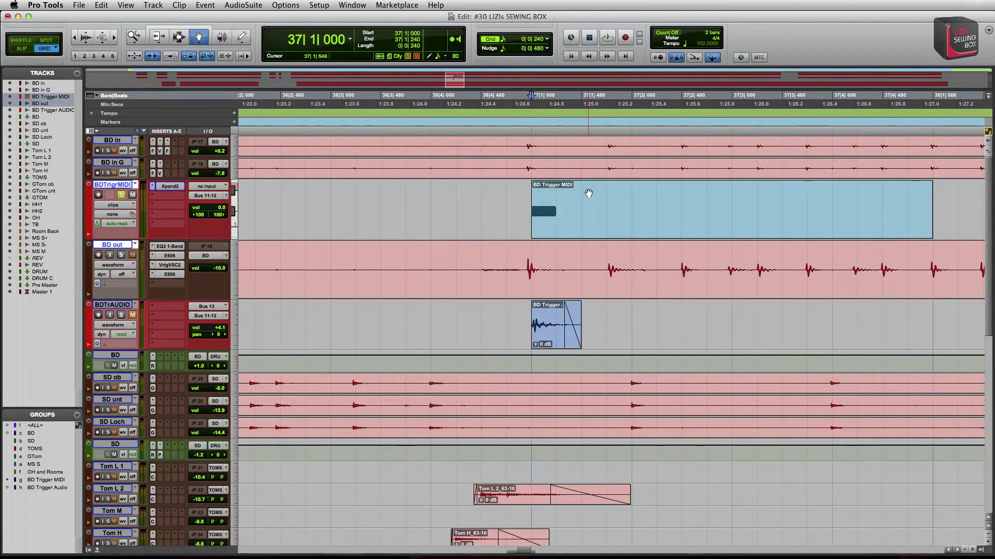
{"action": "left_click", "coordinate": [180, 37]}
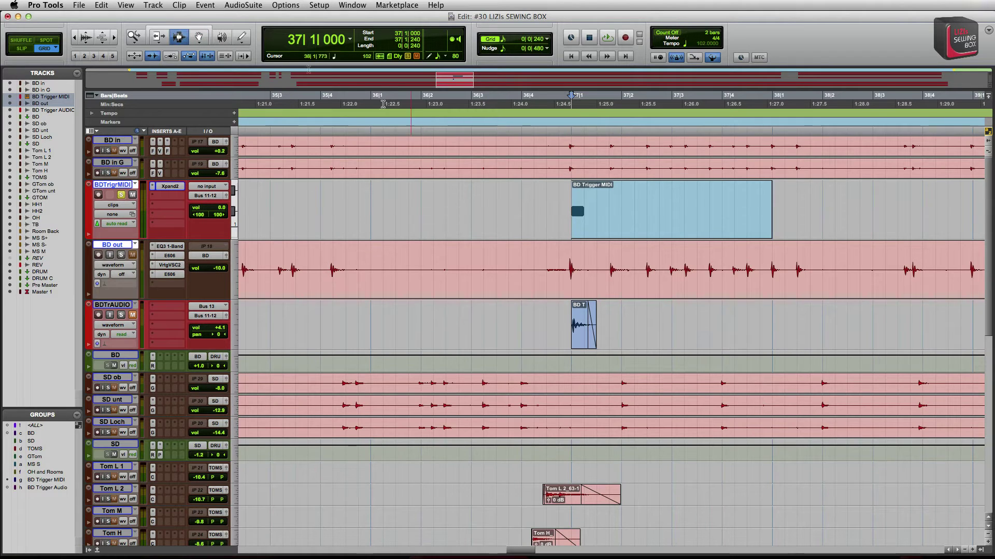
{"action": "left_click_drag", "start_coordinate": [584, 202], "coordinate": [777, 202]}
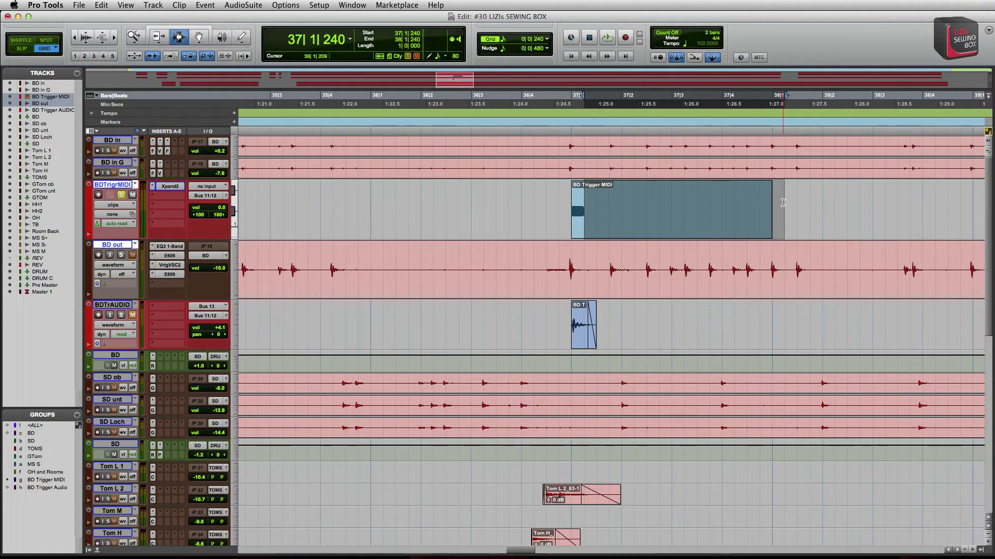
{"action": "key", "text": "Delete"}
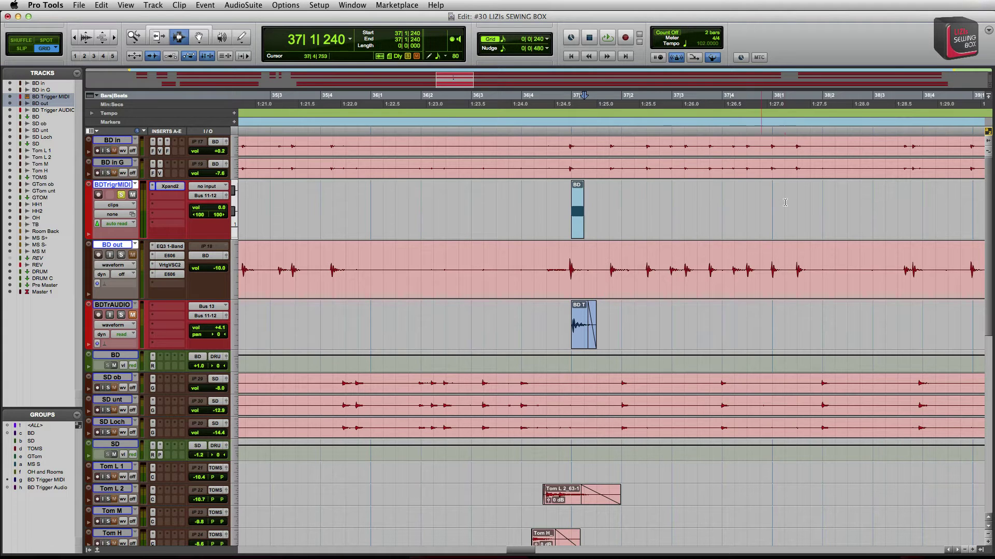
Select the BD Trigger MIDI and BD out tracks together as the pair for triggering
{"action": "left_click", "coordinate": [568, 203]}
{"action": "key", "text": "super+bracketright"}
{"action": "key", "text": "super+bracketright"}
{"action": "key", "text": "super+bracketright"}
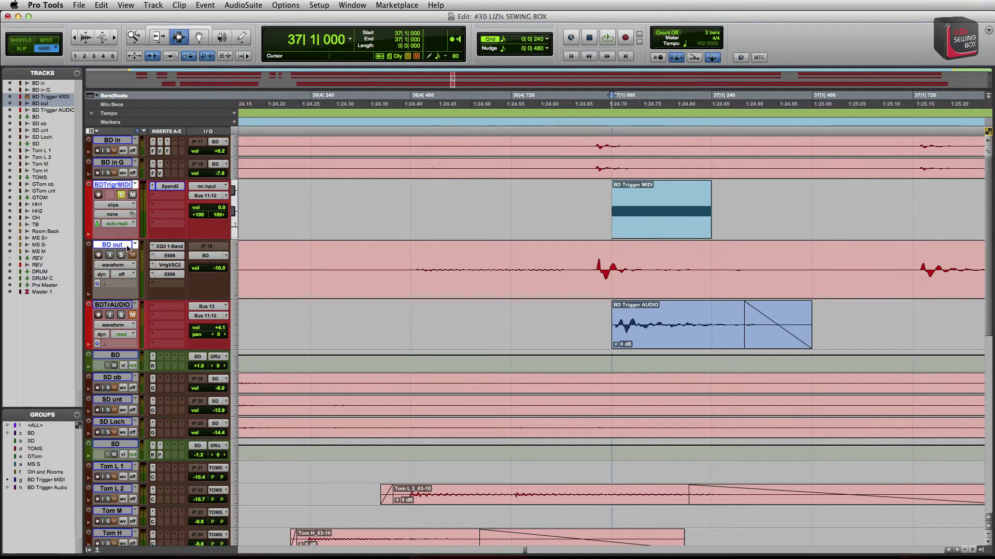
{"action": "left_click", "coordinate": [115, 143]}
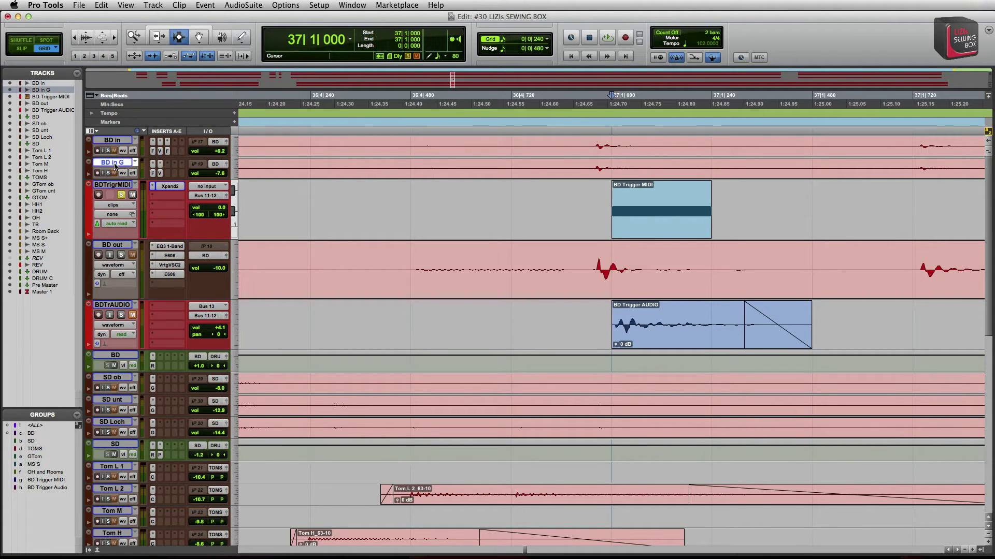
{"action": "left_click", "coordinate": [113, 245]}
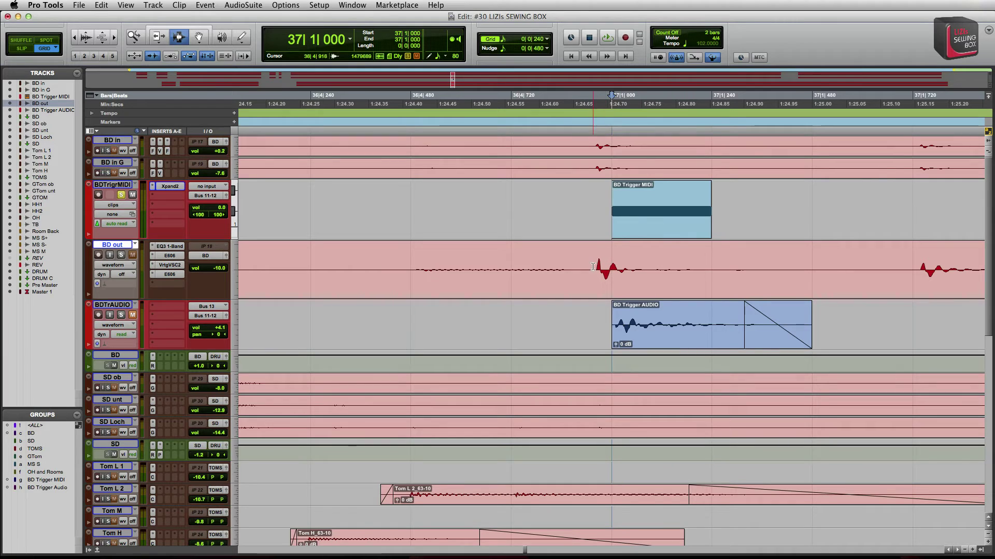
{"action": "double_click", "coordinate": [642, 198]}
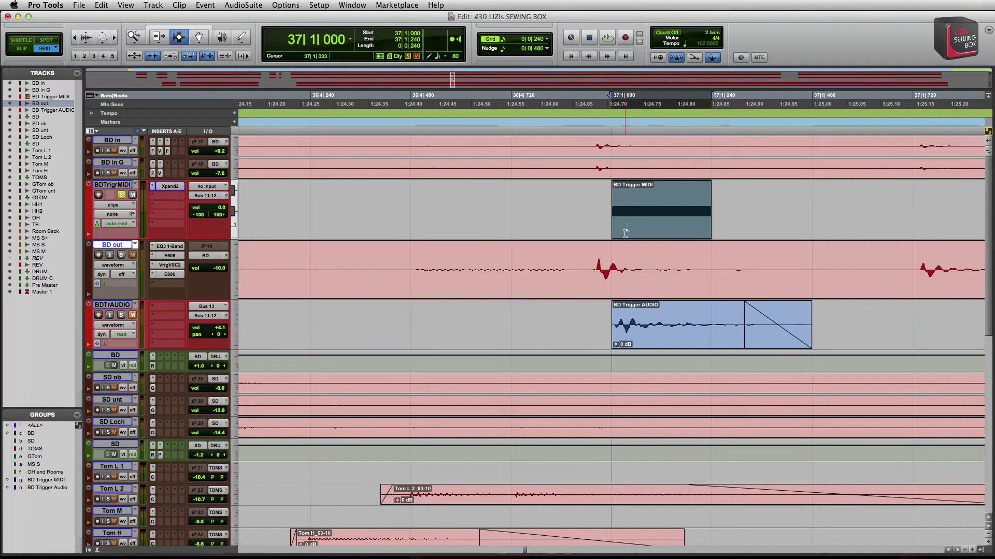
{"action": "left_click", "coordinate": [117, 186]}
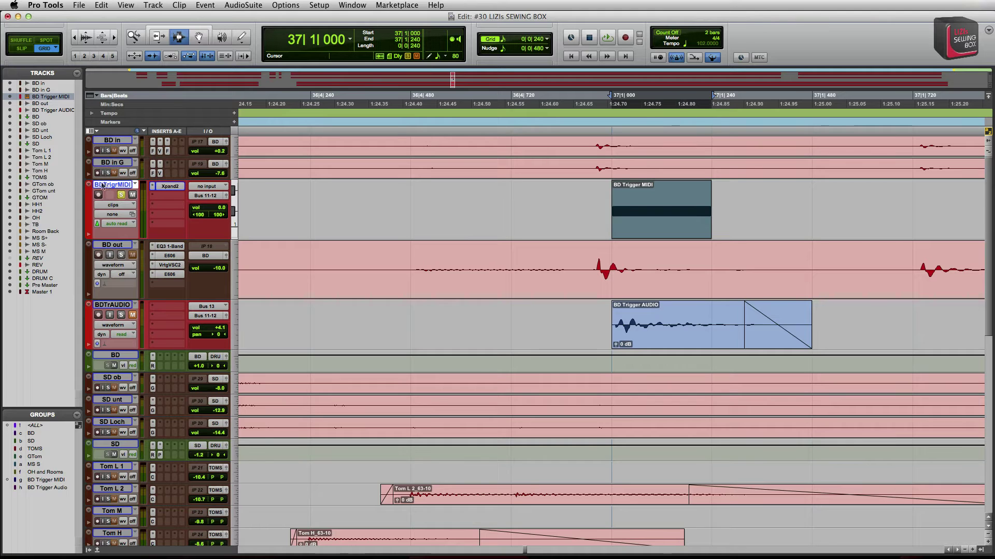
{"action": "left_click", "coordinate": [114, 246], "text": "shift"}
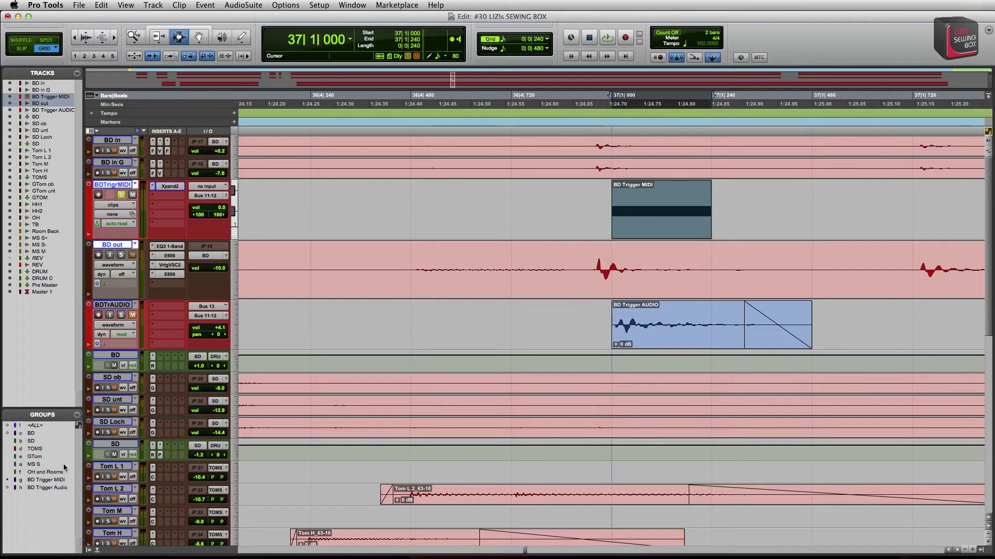
Try the BD Trigger MIDI edit group by placing the edit cursor across both of its tracks at 36|4|720
{"action": "left_click", "coordinate": [37, 482]}
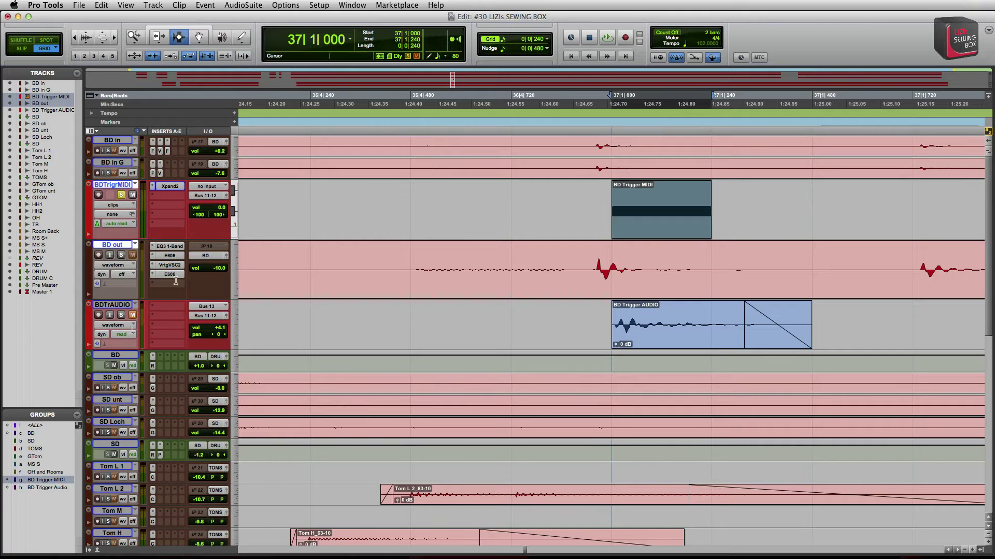
{"action": "mouse_move", "coordinate": [513, 218]}
{"action": "left_mouse_down"}
{"action": "mouse_move", "coordinate": [590, 221]}
{"action": "mouse_move", "coordinate": [456, 216]}
{"action": "mouse_move", "coordinate": [500, 209]}
{"action": "left_mouse_up"}
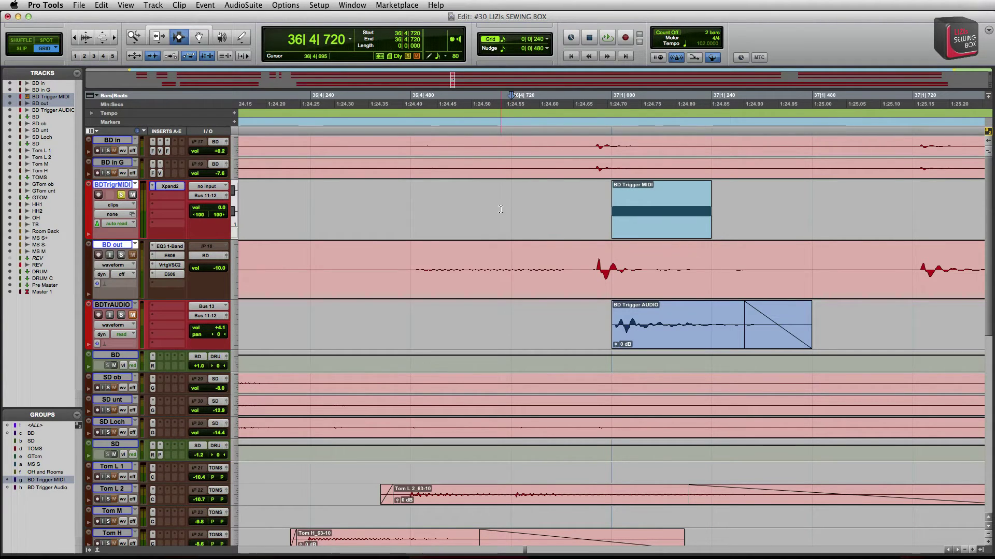
{"action": "right_click", "coordinate": [49, 481]}
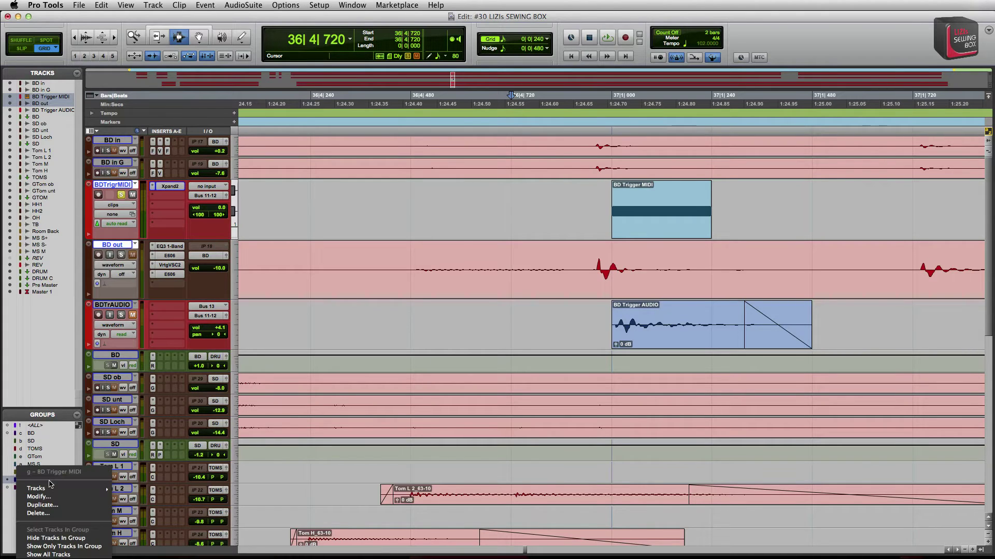
{"action": "key", "text": "Escape"}
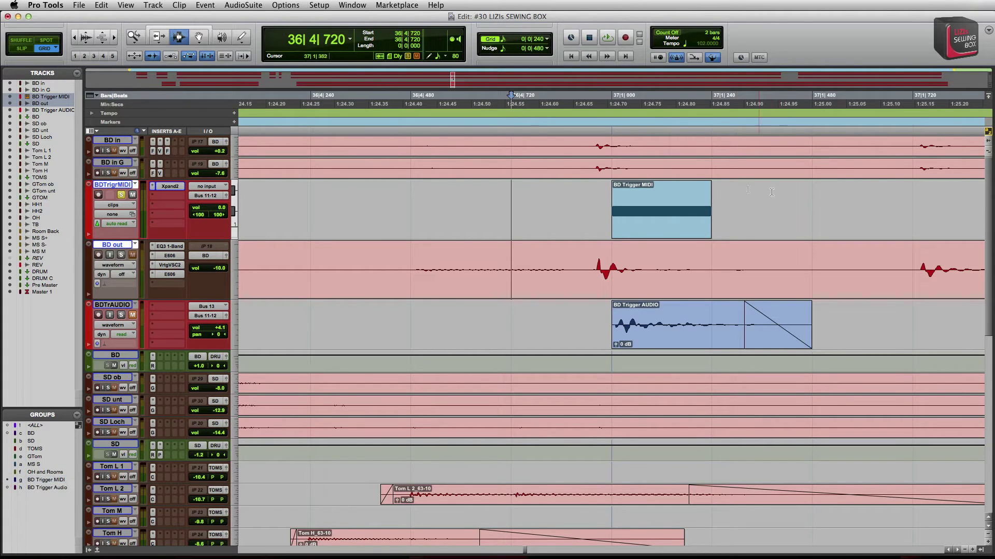
Cut the trimmed MIDI clip from the BD Trigger MIDI track
{"action": "double_click", "coordinate": [669, 219]}
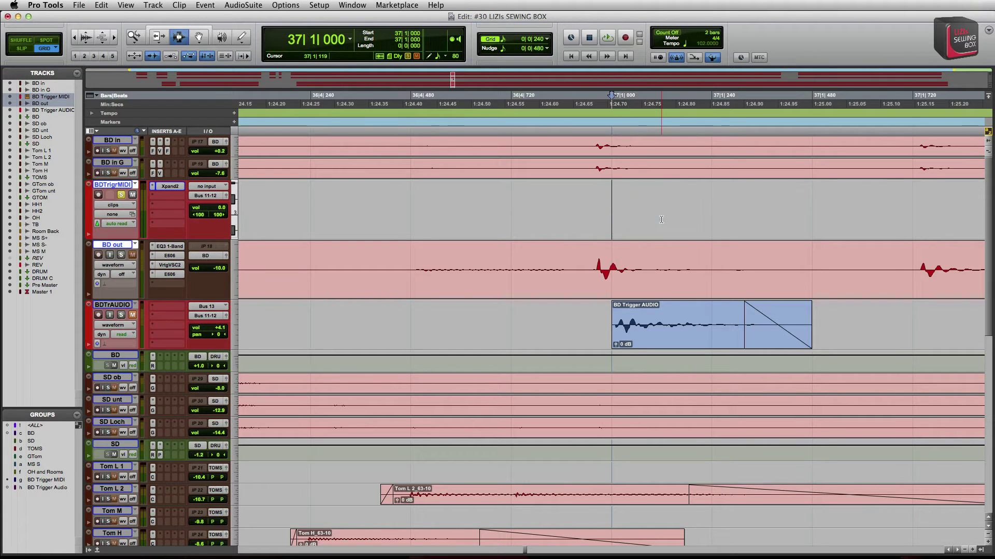
{"action": "key", "text": "super+z"}
{"action": "left_click", "coordinate": [512, 198]}
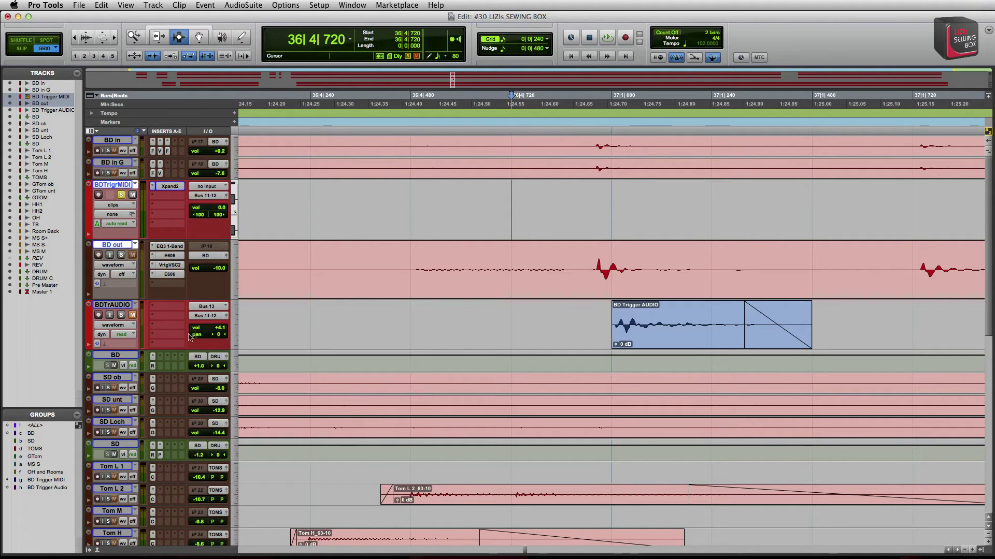
Activate the BD Trigger MIDI edit group and paste the MIDI clip at the BD out kick transient at 36|4|924
{"action": "left_click", "coordinate": [57, 480]}
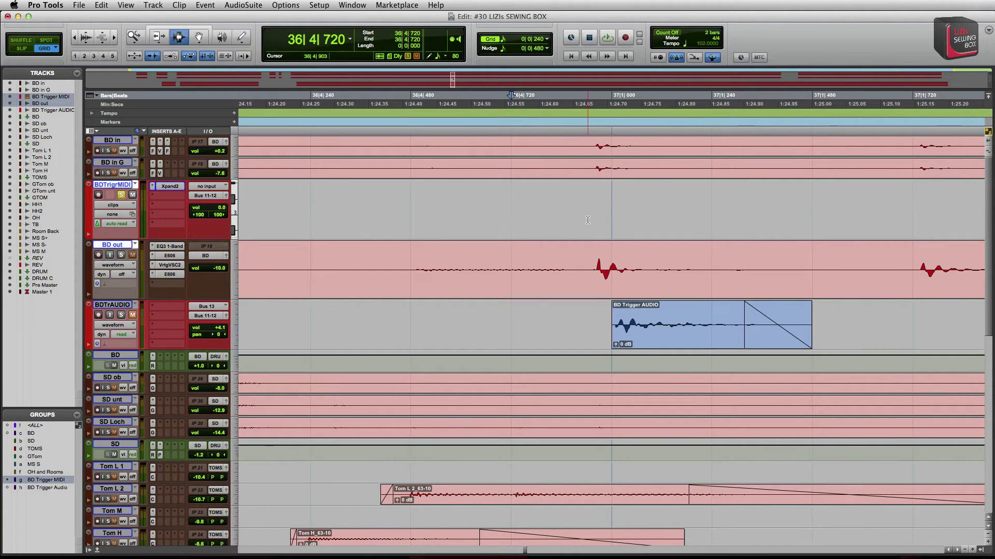
{"action": "left_click", "coordinate": [595, 265]}
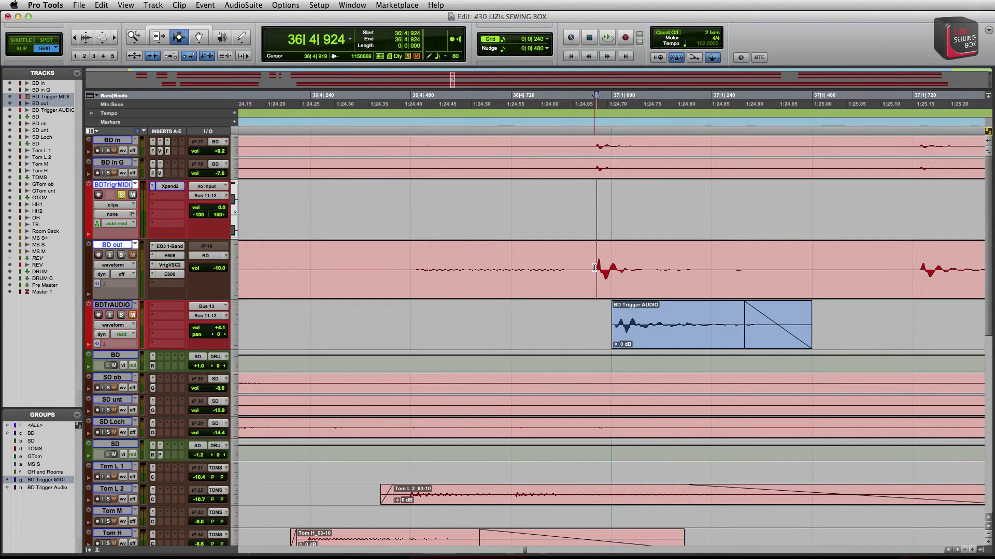
{"action": "key", "text": "super+bracketleft"}
{"action": "key", "text": "super+bracketleft"}
{"action": "key", "text": "super+bracketleft"}
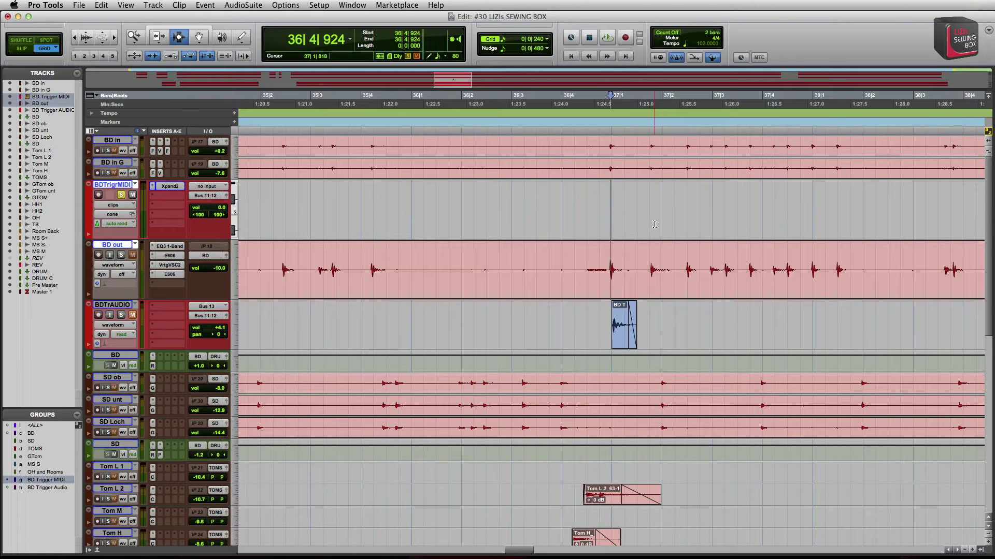
{"action": "key", "text": "super+v"}
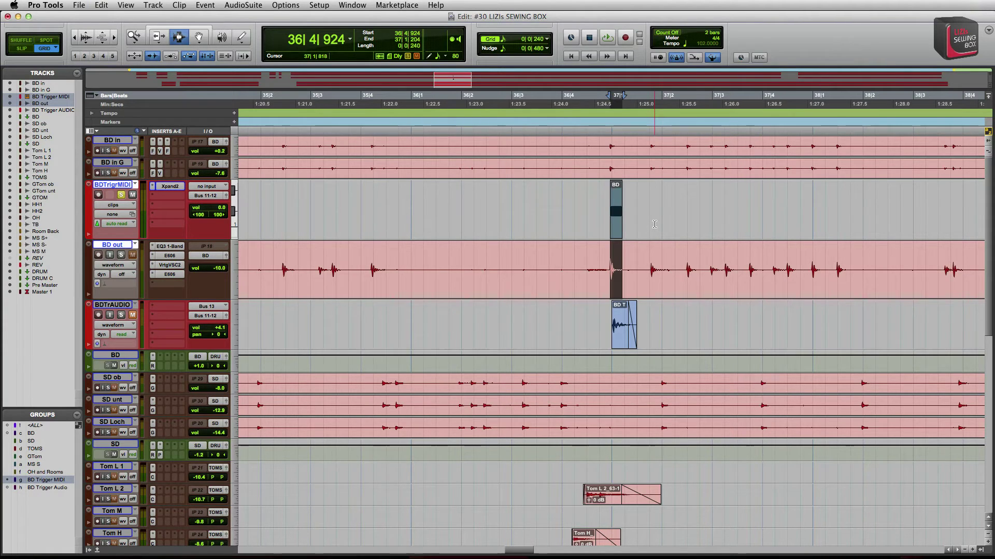
Paste the MIDI clip on the BD Trigger MIDI track at the kick transients at 37|1|740 and 37|2|478
{"action": "key", "text": "Tab"}
{"action": "key", "text": "Tab"}
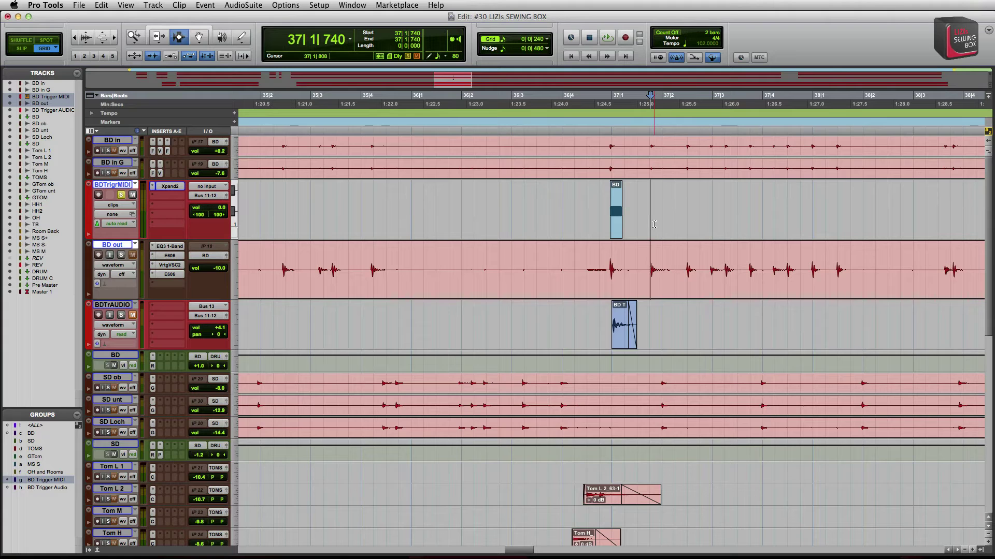
{"action": "key", "text": "super+v"}
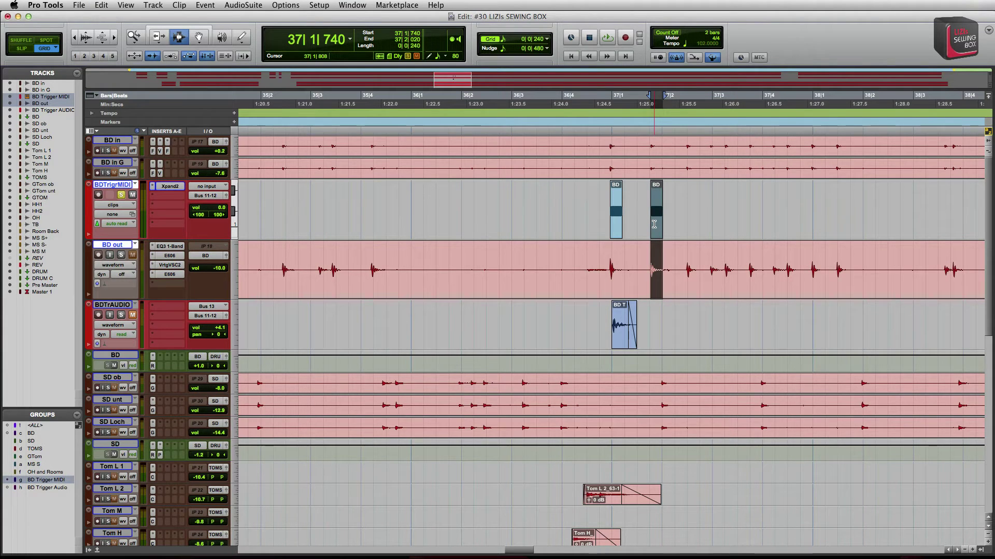
{"action": "key", "text": "Tab"}
{"action": "key", "text": "Tab"}
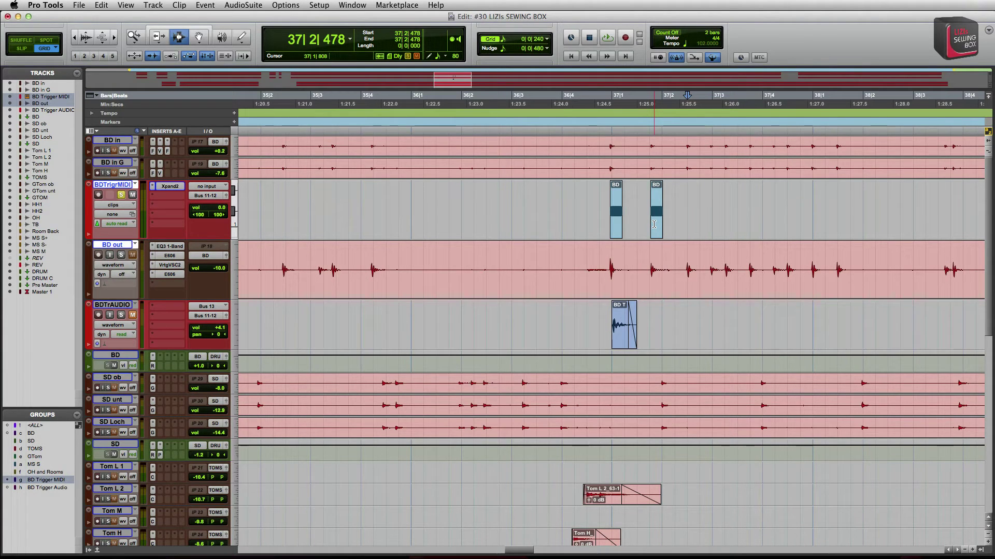
{"action": "key", "text": "super+v"}
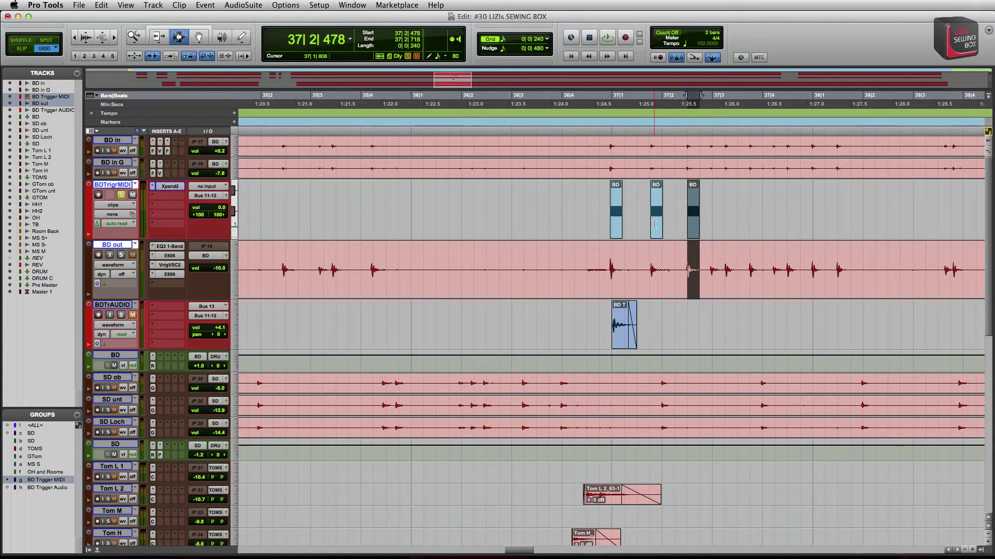
Paste the MIDI clip at the kick transients at 37|2|926 and 37|3|243
{"action": "key", "text": "Tab"}
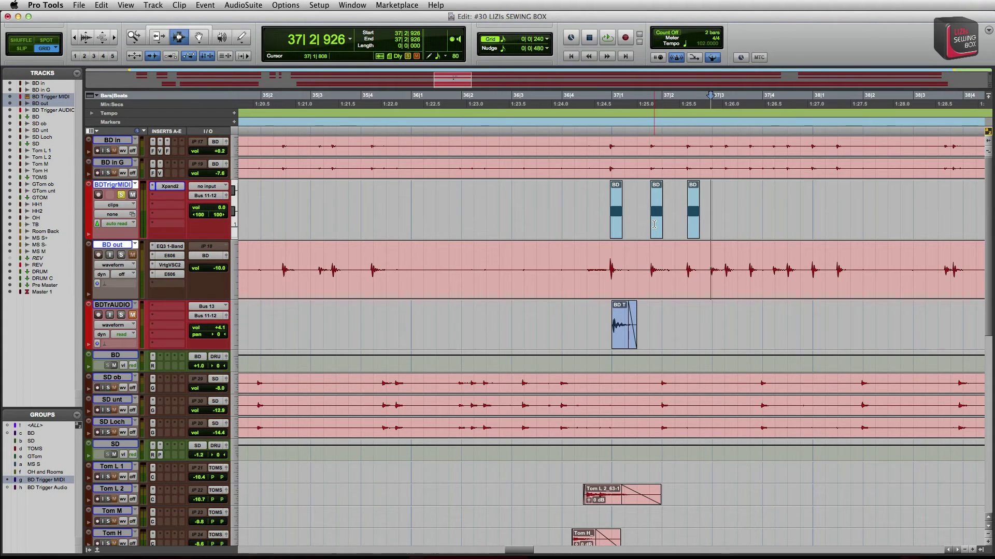
{"action": "key", "text": "super+v"}
{"action": "key", "text": "Tab"}
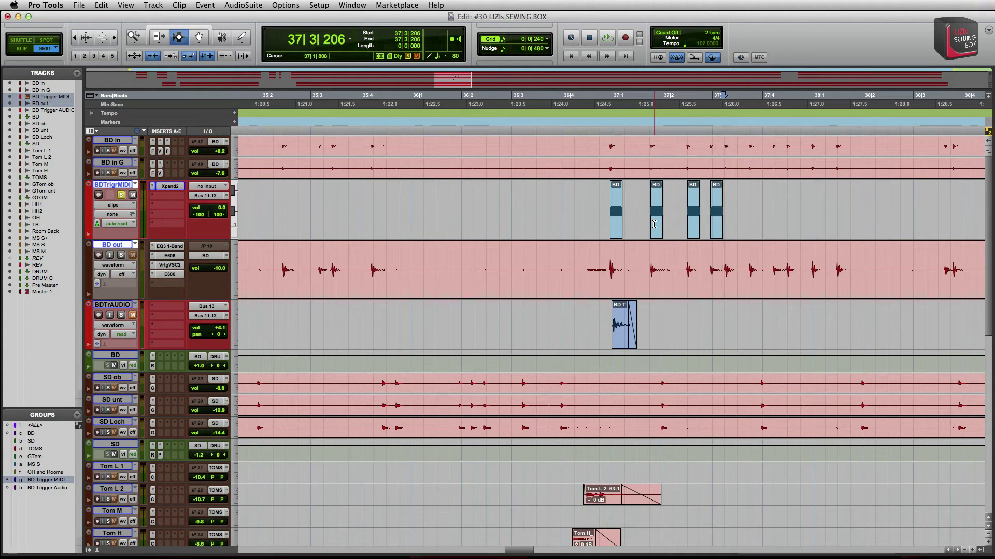
{"action": "key", "text": "Tab"}
{"action": "key", "text": "super+v"}
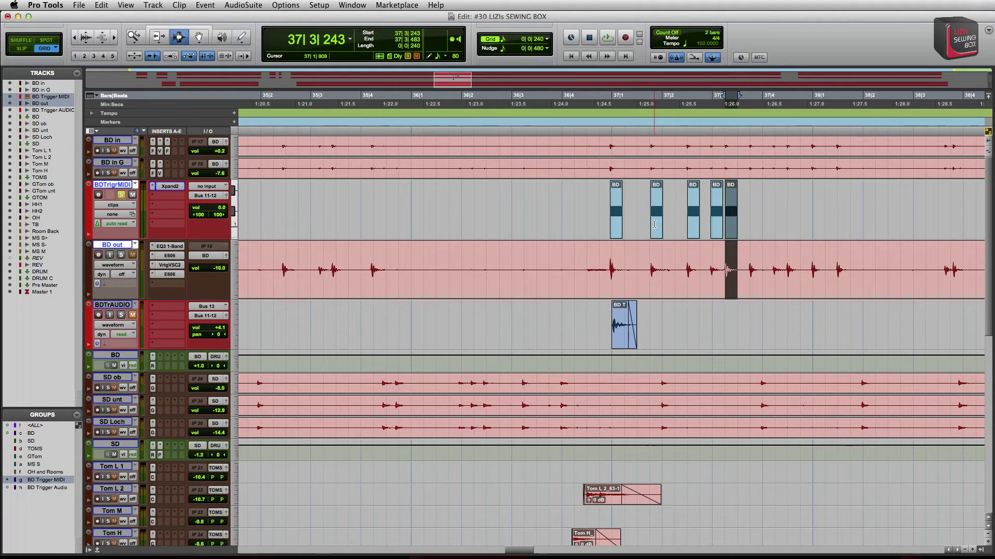
Paste the MIDI clip at the following kick transient in beat 37|3 and at the one at 37|4|200
{"action": "key", "text": "Tab"}
{"action": "key", "text": "Tab"}
{"action": "key", "text": "super+v"}
{"action": "key", "text": "Tab"}
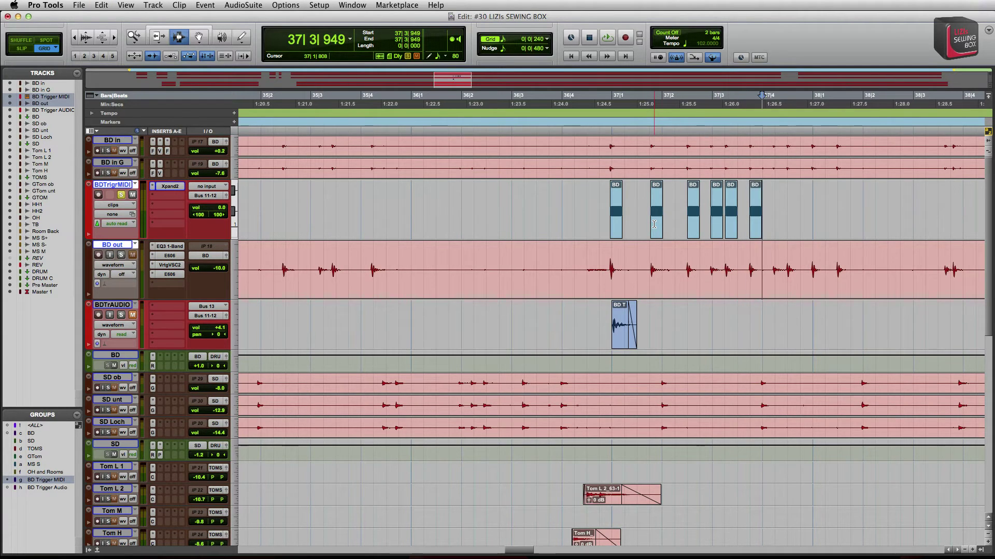
{"action": "key", "text": "Tab"}
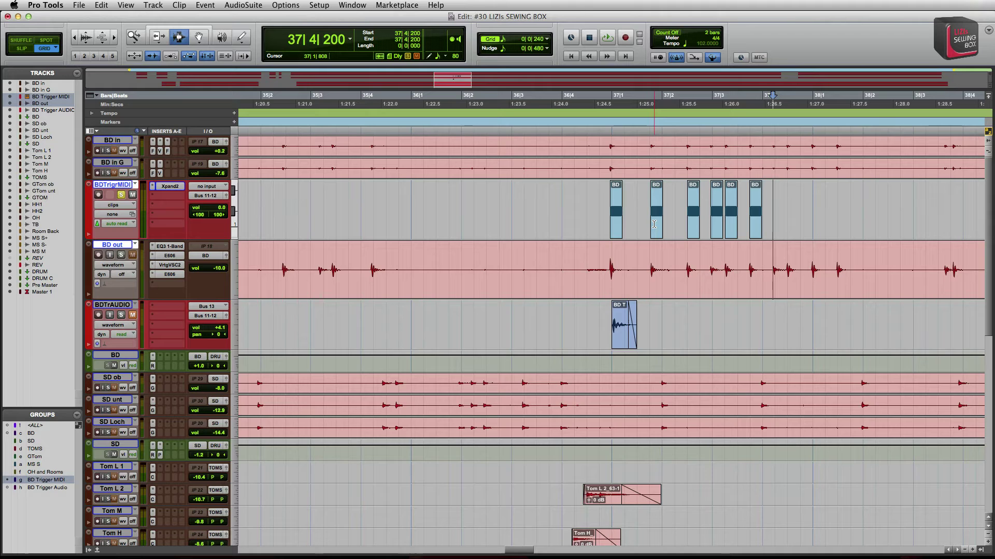
{"action": "key", "text": "super+v"}
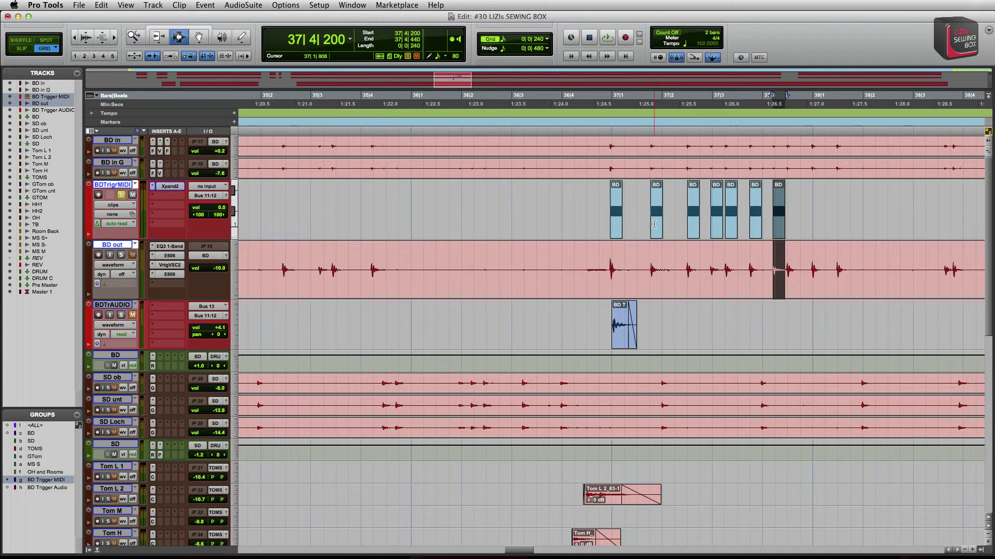
Paste the MIDI clip at the kick transients at 37|4|470, just after the start of bar 38, and 38|1|461
{"action": "key", "text": "Tab"}
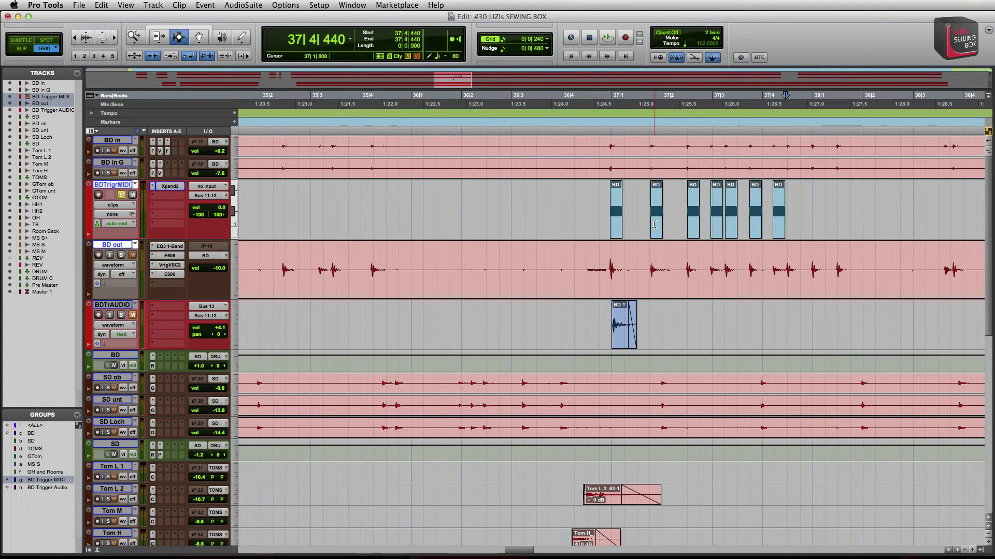
{"action": "key", "text": "Tab"}
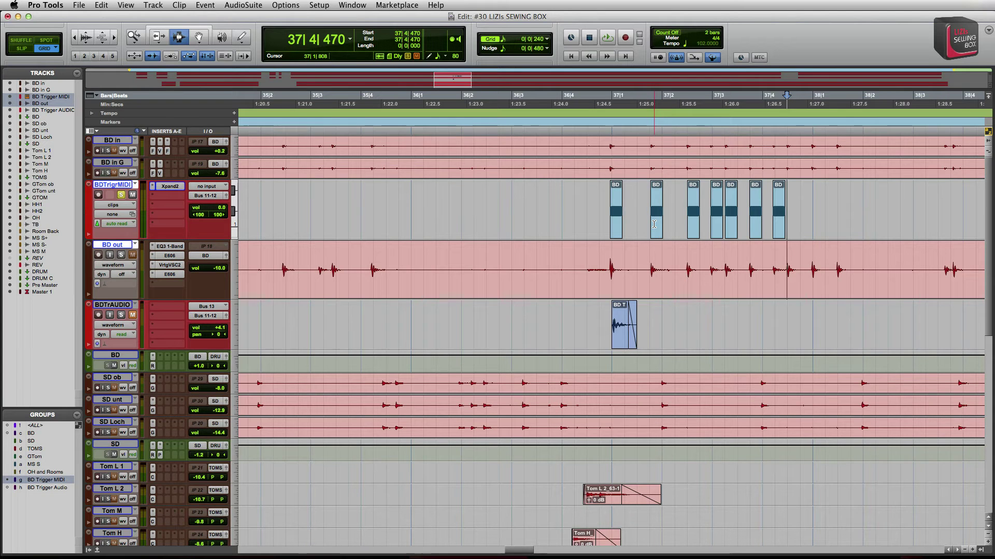
{"action": "key", "text": "super+v"}
{"action": "key", "text": "Tab"}
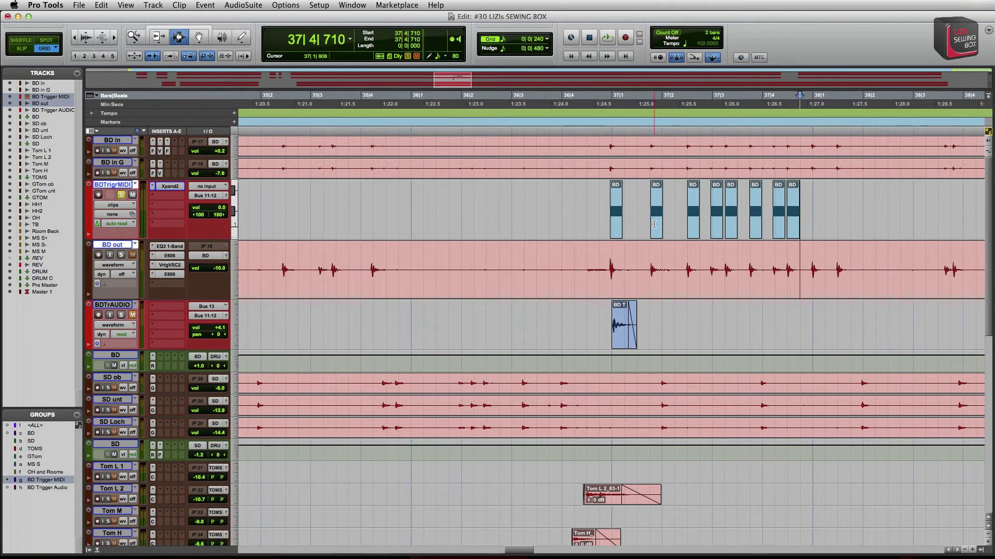
{"action": "key", "text": "Tab"}
{"action": "key", "text": "super+v"}
{"action": "key", "text": "Tab"}
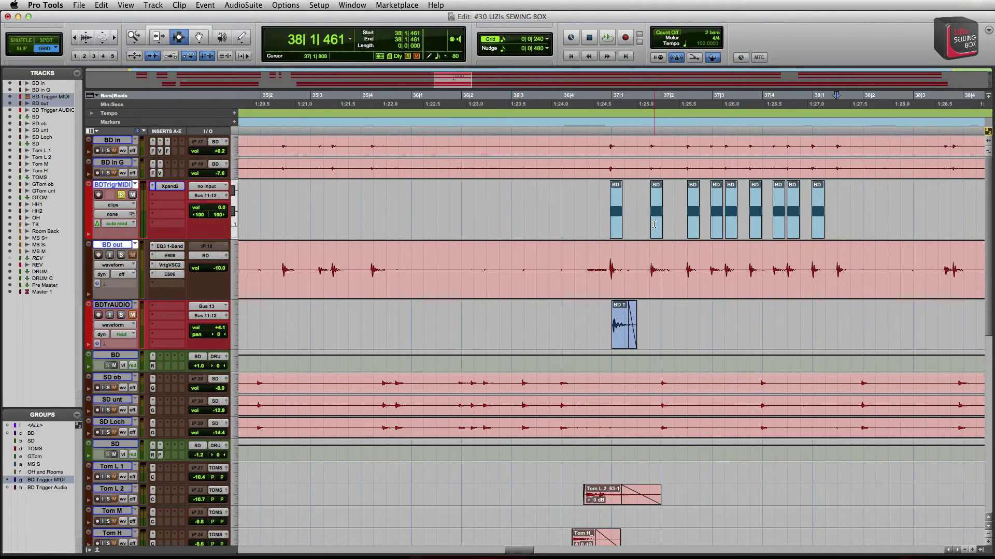
{"action": "key", "text": "super+v"}
Play the soloed BD Trigger MIDI track from 36|4|720 to hear the pasted clips
{"action": "left_click", "coordinate": [599, 223]}
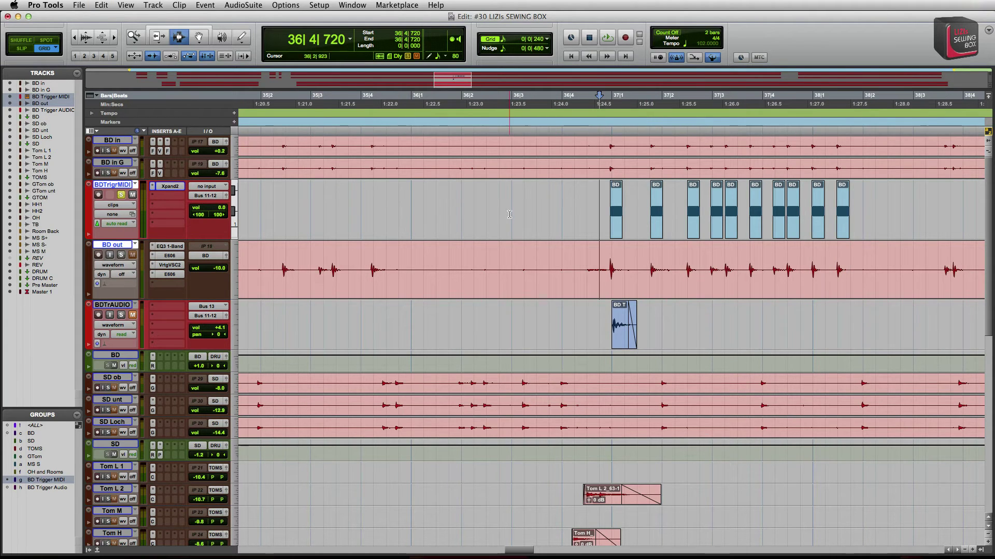
{"action": "key", "text": "space"}
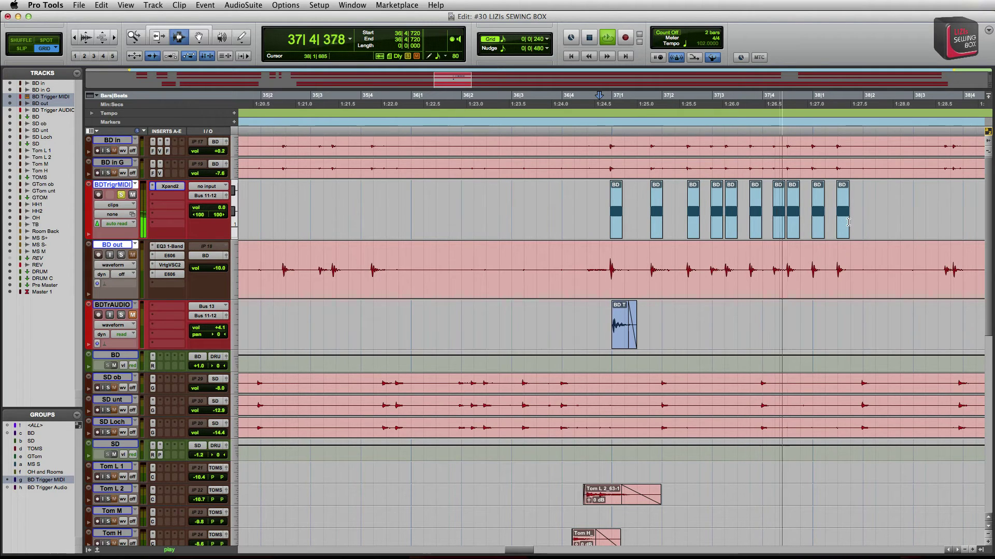
{"action": "key", "text": "space"}
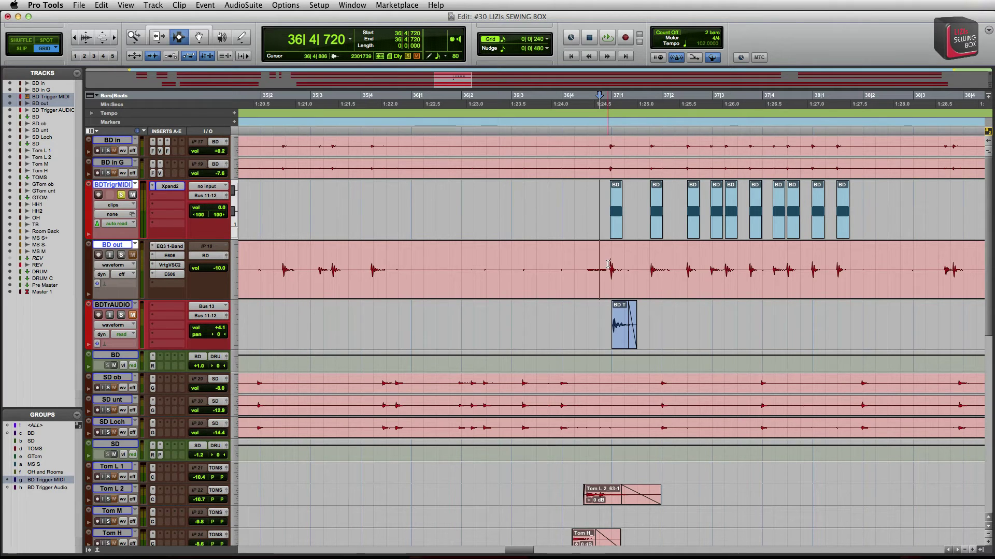
Check the BD out kick hits one by one by placing the edit cursor on them from 37|1|000 to 37|3|720
{"action": "left_click", "coordinate": [609, 265]}
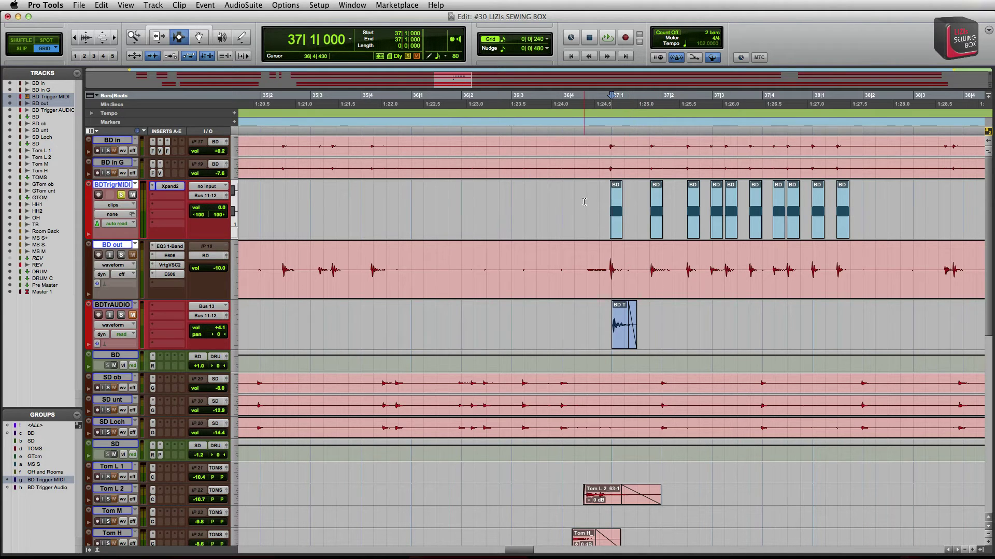
{"action": "left_click", "coordinate": [650, 267]}
{"action": "left_click", "coordinate": [689, 268]}
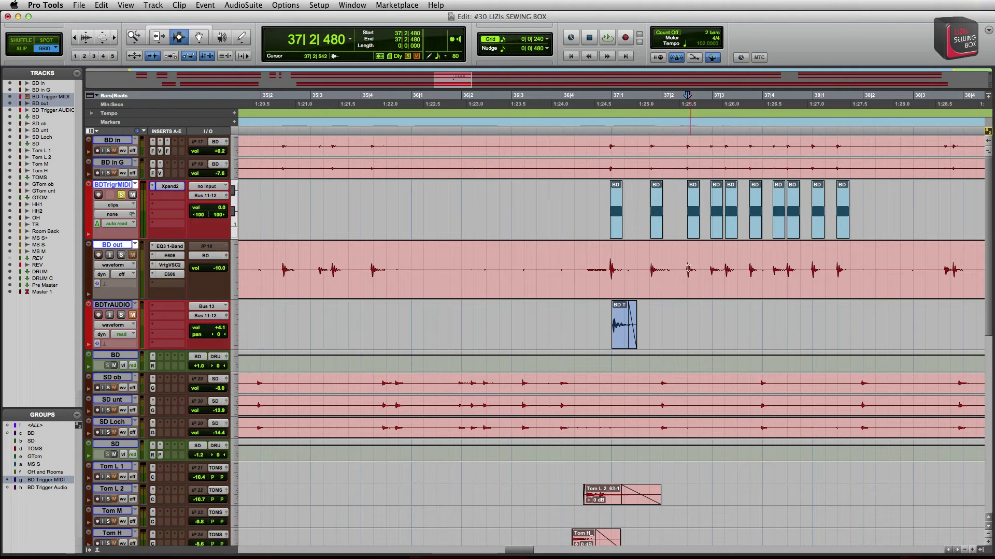
{"action": "left_click", "coordinate": [714, 268]}
{"action": "left_click", "coordinate": [725, 270]}
{"action": "left_click", "coordinate": [749, 269]}
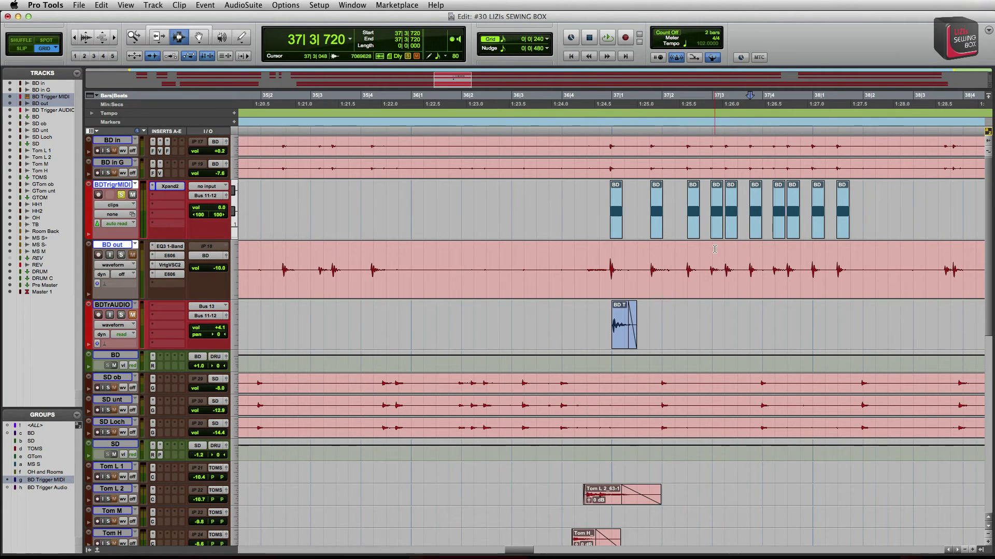
Solo BD out instead of BD Trigger MIDI and play the section from 36|3|240
{"action": "left_click", "coordinate": [526, 214]}
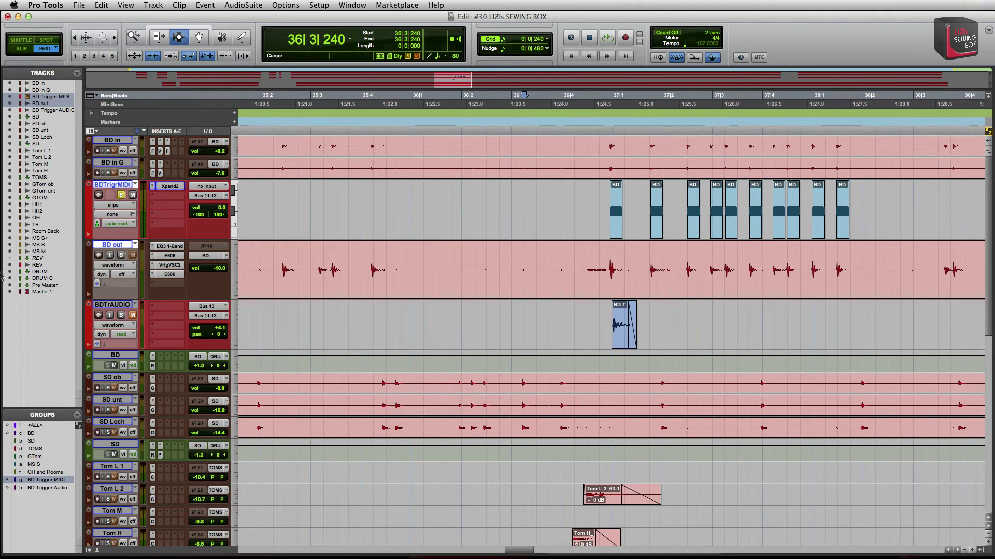
{"action": "left_click", "coordinate": [121, 195]}
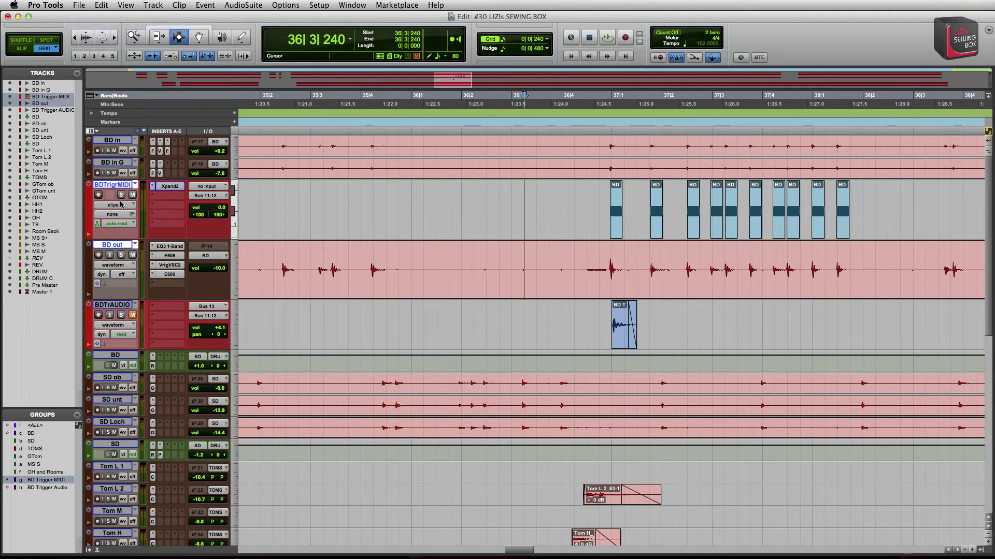
{"action": "left_click", "coordinate": [122, 255]}
{"action": "key", "text": "space"}
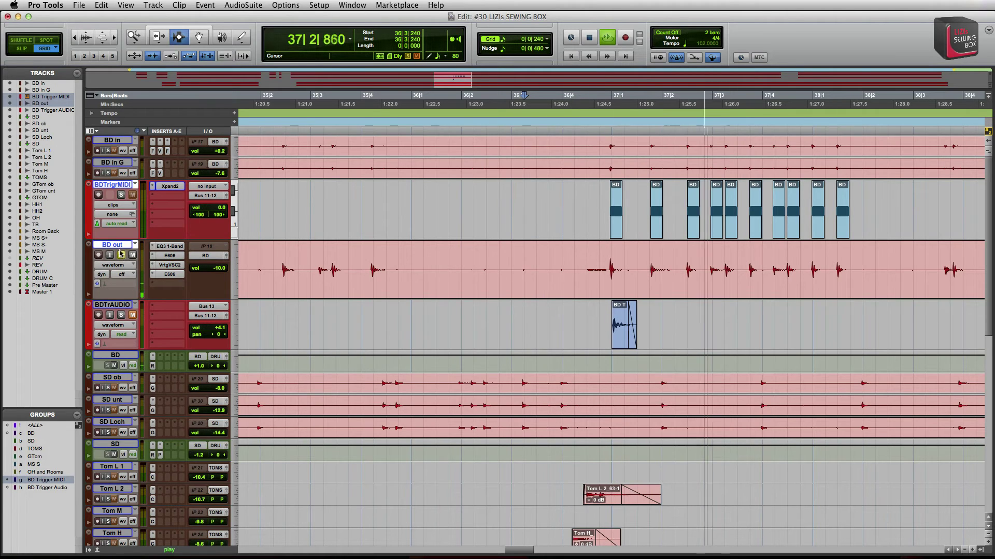
{"action": "key", "text": "space"}
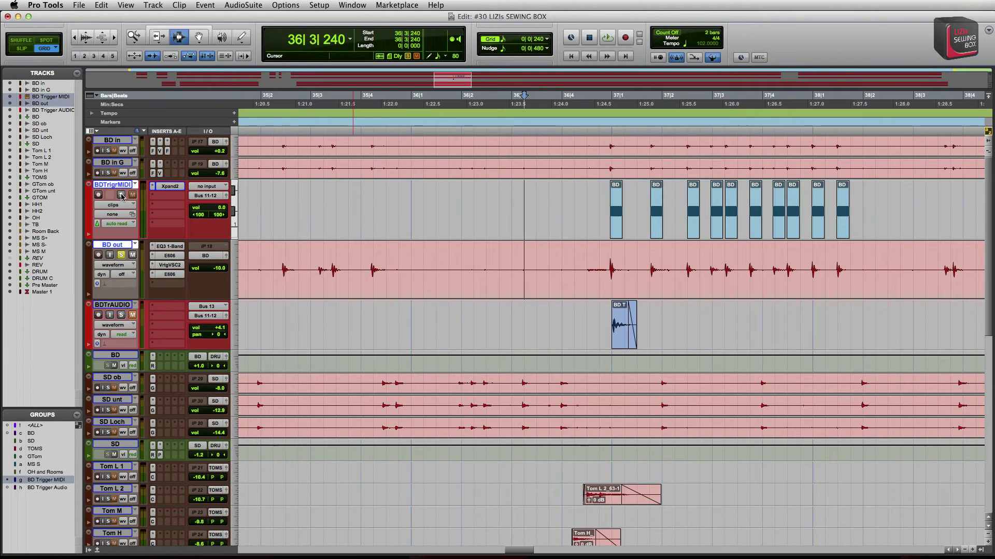
Solo BD Trigger MIDI alongside BD out for a playback comparison, and add BD in G and BD in to the solo
{"action": "left_click", "coordinate": [121, 194]}
{"action": "key", "text": "space"}
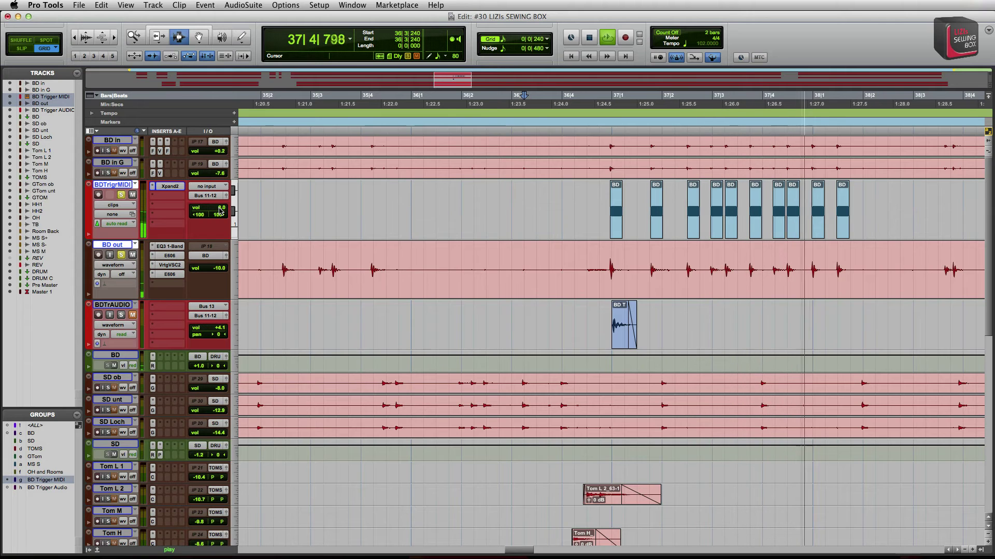
{"action": "key", "text": "space"}
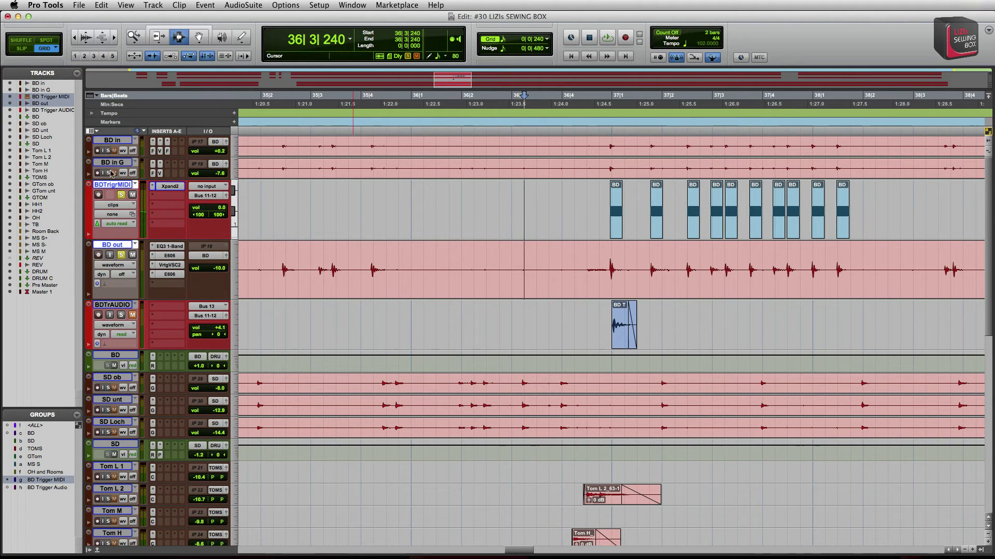
{"action": "left_click", "coordinate": [107, 173]}
{"action": "left_click", "coordinate": [109, 151]}
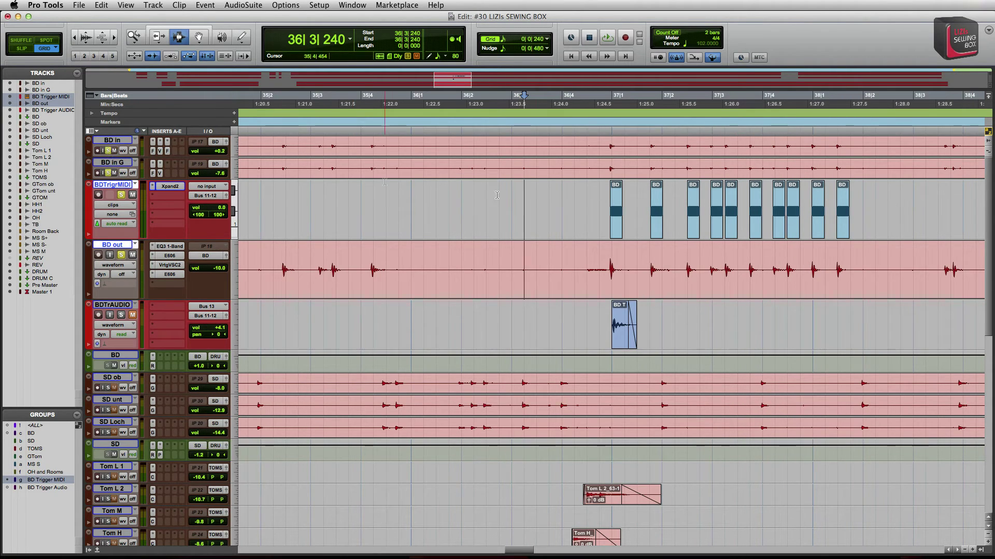
Lower the BD Trigger MIDI volume to -10.4 dB and the grouped BD out volume to -20.4 dB, auditioning the soloed kick tracks
{"action": "left_click", "coordinate": [220, 208]}
{"action": "left_click_drag", "start_coordinate": [220, 210], "coordinate": [220, 213]}
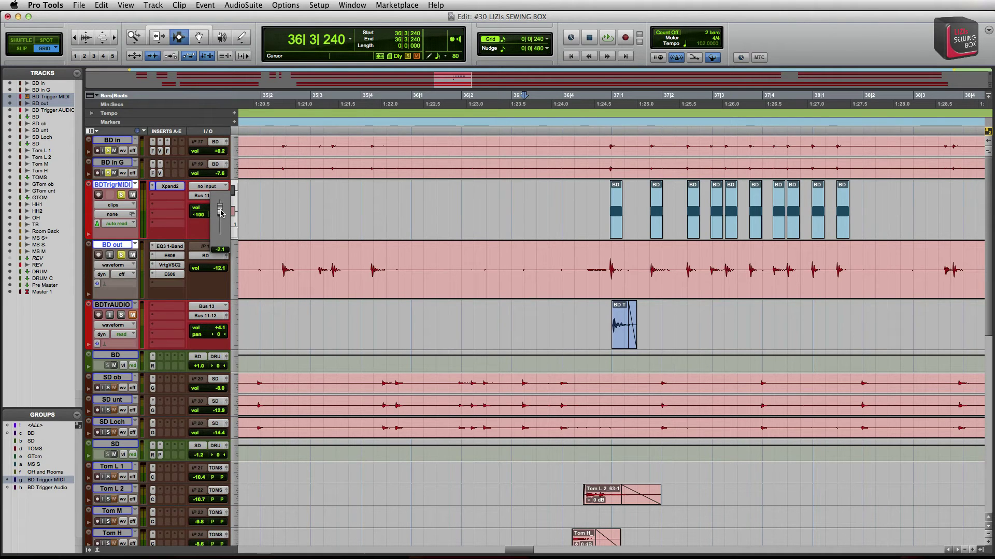
{"action": "key", "text": "space"}
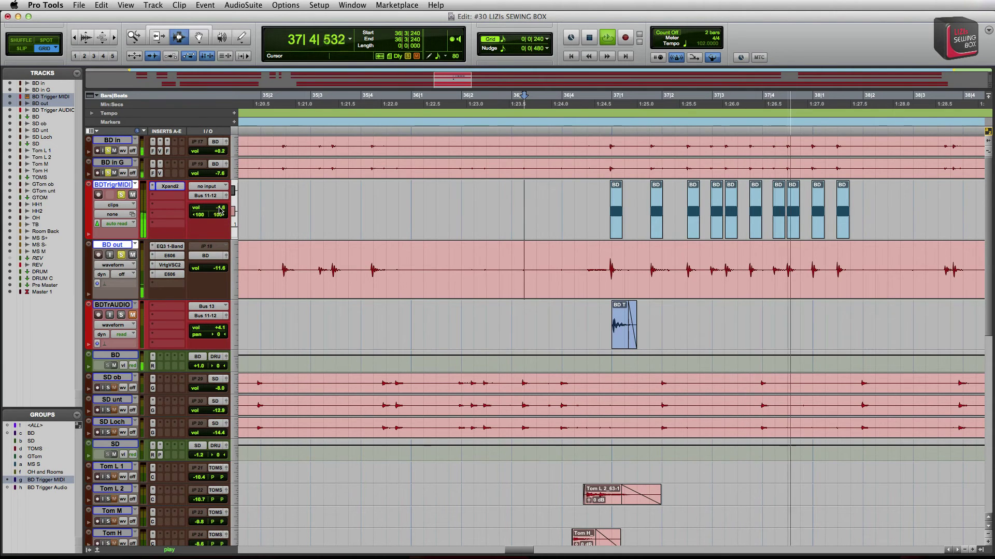
{"action": "left_click_drag", "start_coordinate": [222, 214], "coordinate": [219, 217]}
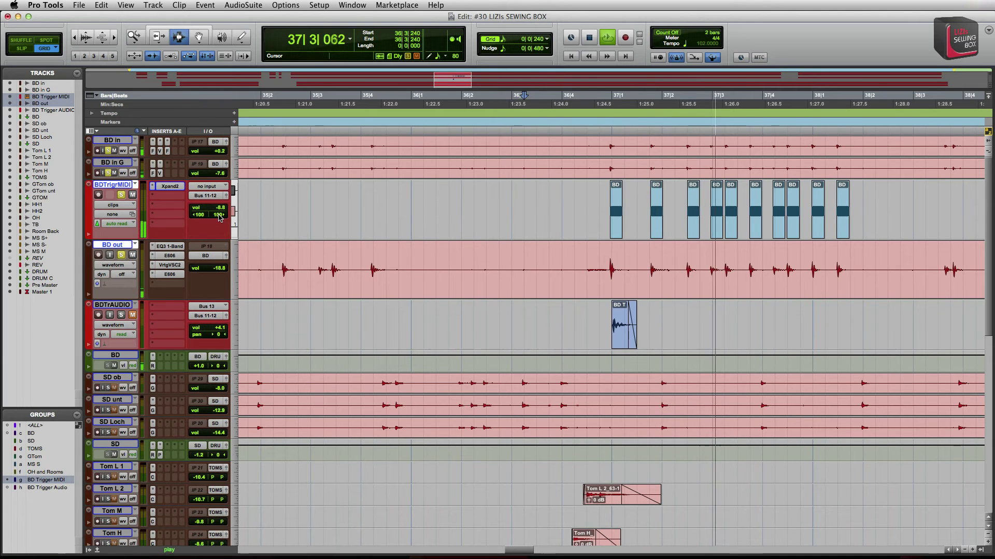
{"action": "key", "text": "space"}
{"action": "left_click_drag", "start_coordinate": [219, 217], "coordinate": [219, 220]}
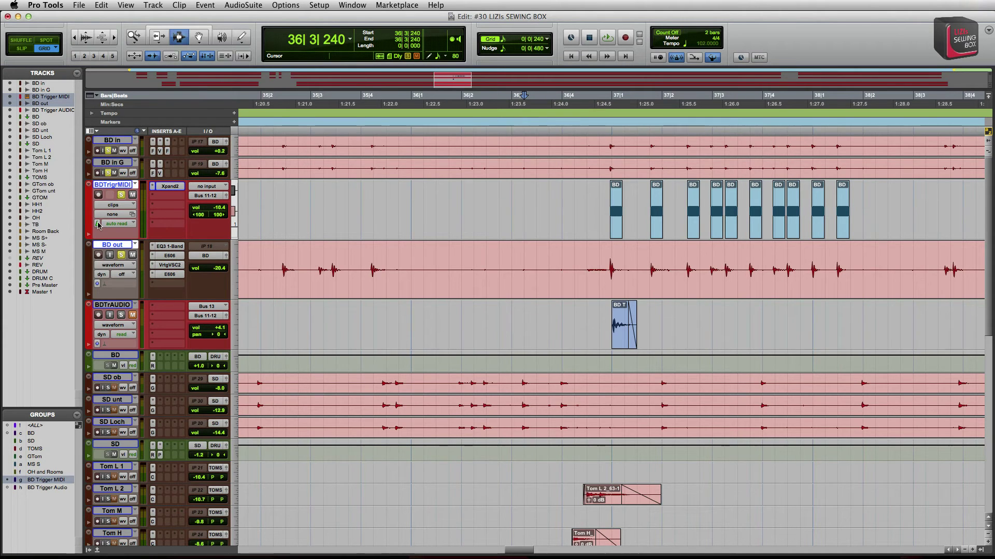
Show the velocity lane beneath the BD Trigger MIDI track and enlarge its height
{"action": "left_click", "coordinate": [89, 233]}
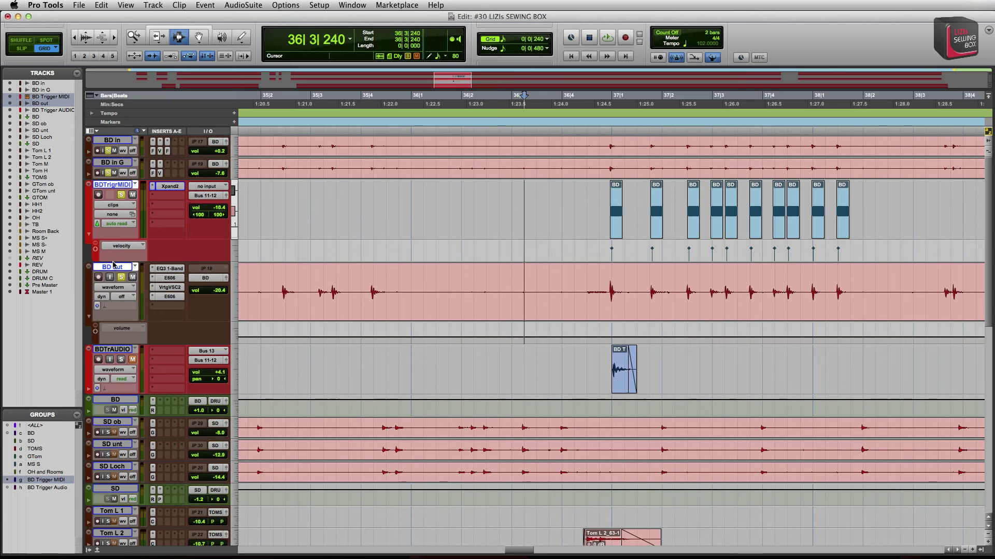
{"action": "left_click_drag", "start_coordinate": [115, 264], "coordinate": [121, 293]}
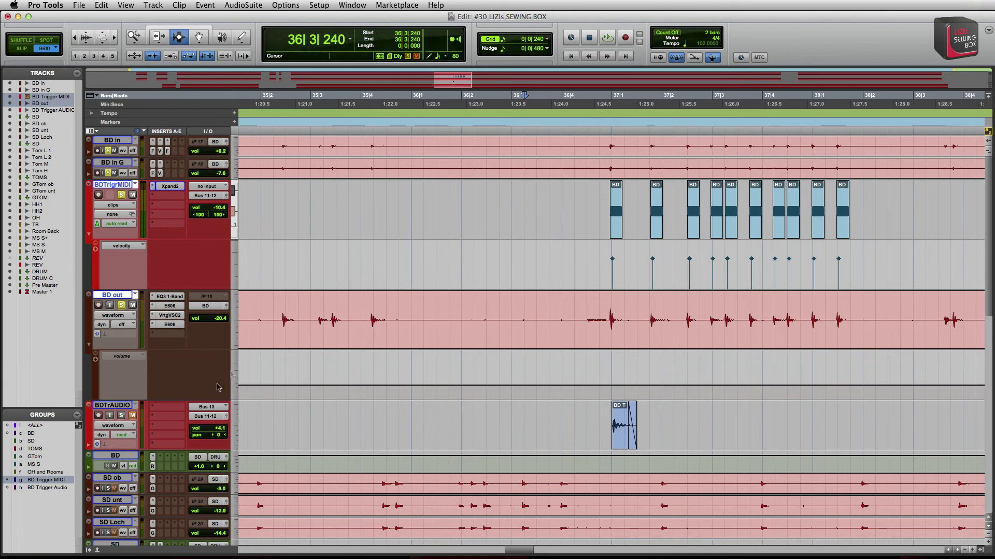
Deactivate the BD Trigger MIDI group and adjust individual note velocities to match the kick hits, including 97 for the first and 85 for the last
{"action": "left_click", "coordinate": [50, 480]}
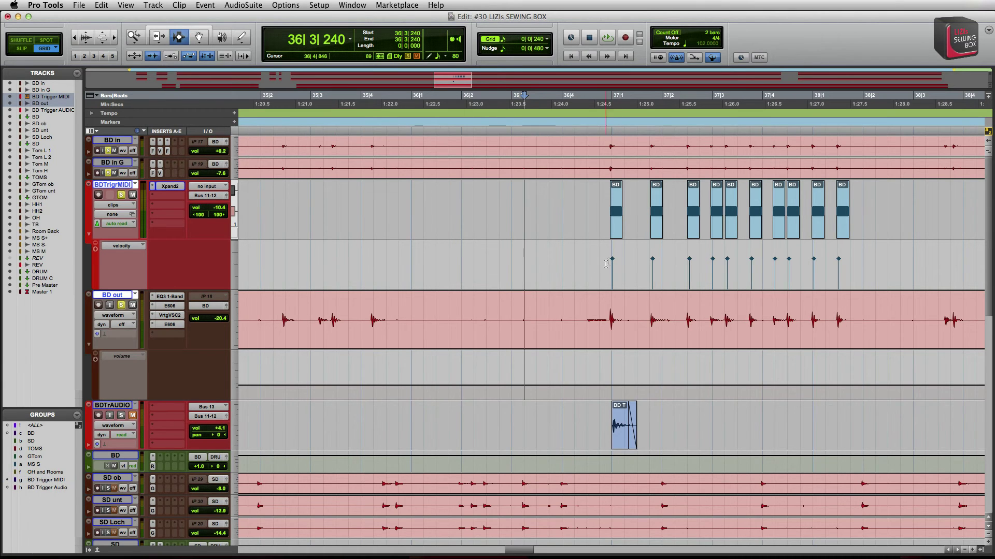
{"action": "left_click", "coordinate": [198, 36]}
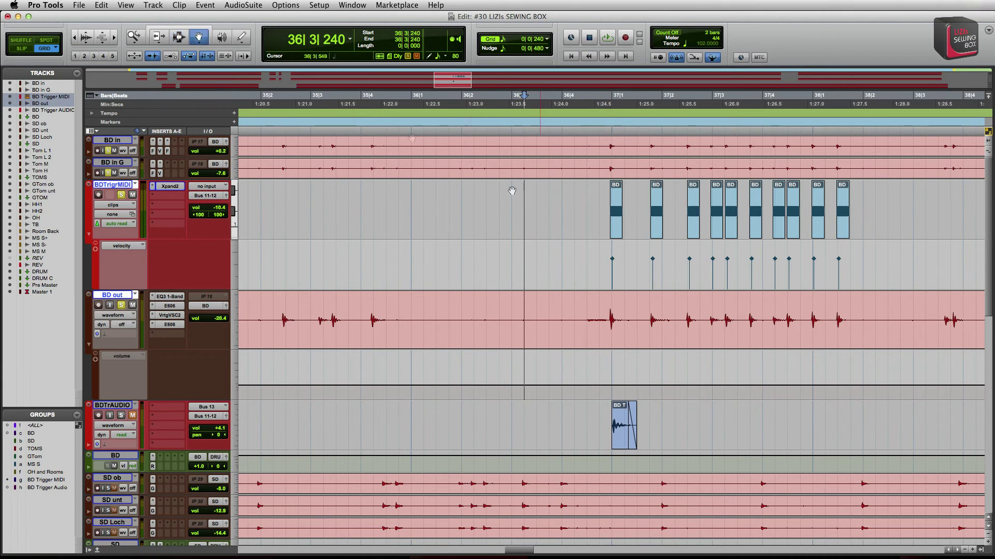
{"action": "left_click", "coordinate": [612, 259]}
{"action": "left_click_drag", "start_coordinate": [613, 262], "coordinate": [614, 255]}
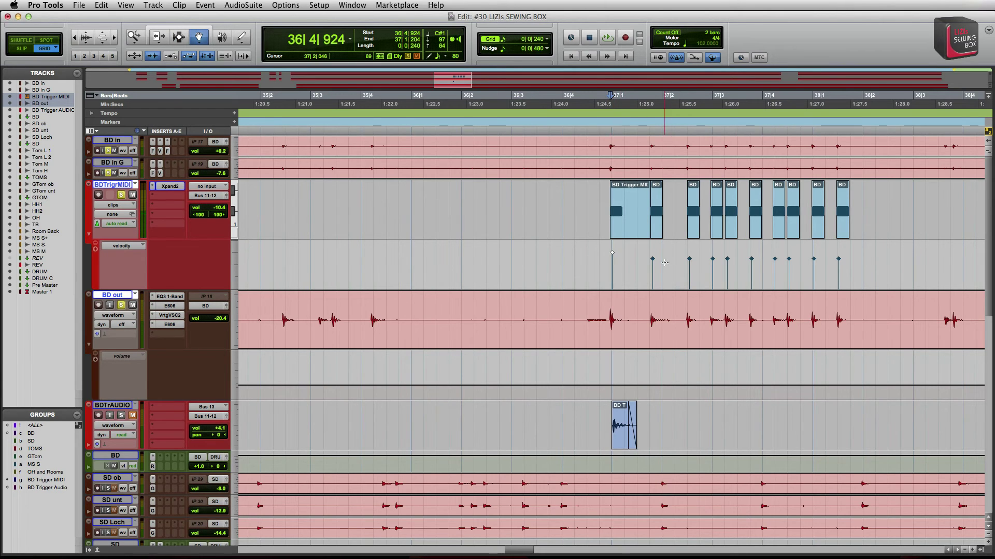
{"action": "left_click_drag", "start_coordinate": [688, 262], "coordinate": [752, 257]}
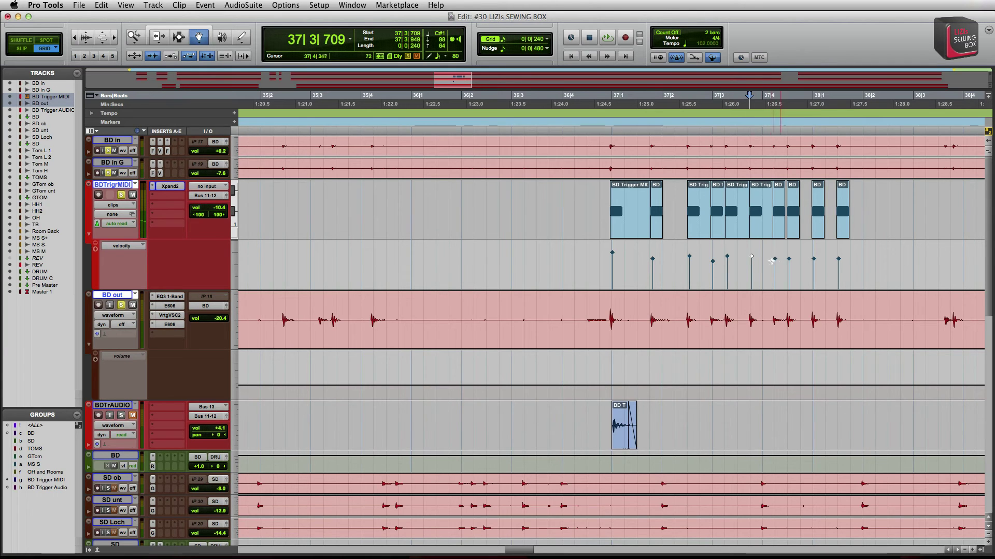
{"action": "left_click_drag", "start_coordinate": [789, 259], "coordinate": [839, 258]}
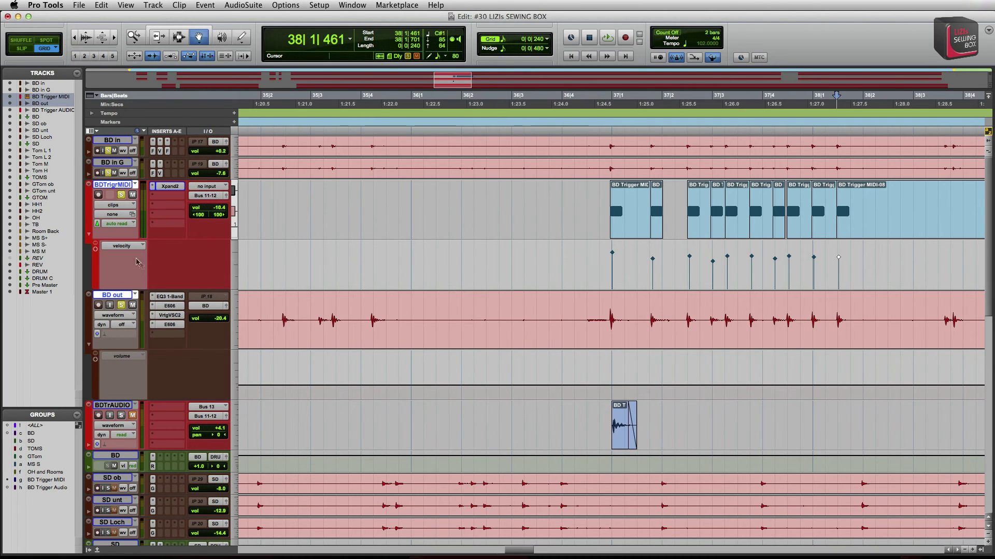
Hide the velocity lane of BD Trigger MIDI and clear the solos on all the kick tracks
{"action": "left_click", "coordinate": [89, 236]}
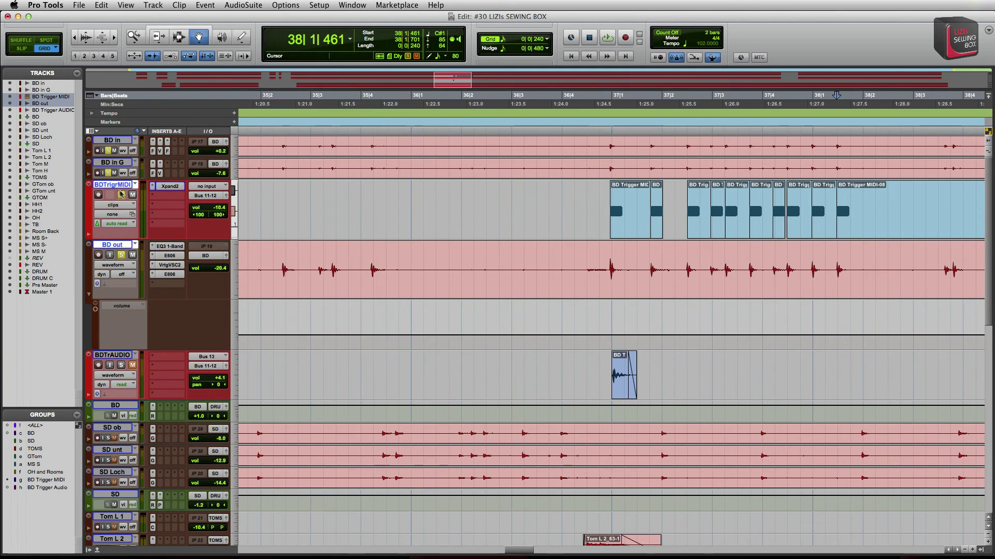
{"action": "left_click", "coordinate": [108, 173]}
{"action": "left_click", "coordinate": [108, 151]}
{"action": "left_click", "coordinate": [120, 254]}
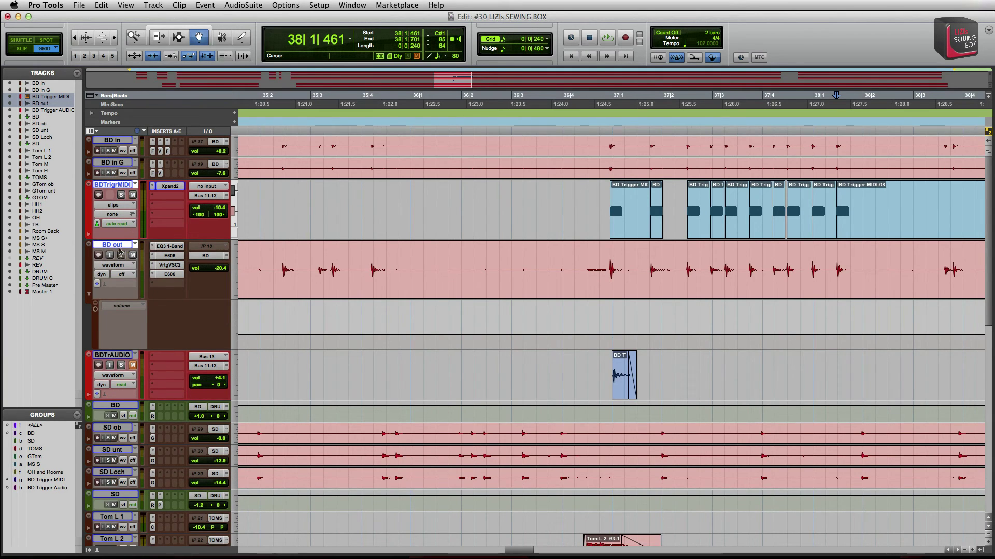
Hide the volume lane of BD out and reorder the tracks so BD Trigger AUDIO sits between BD Trigger MIDI and BD out
{"action": "left_click", "coordinate": [89, 293]}
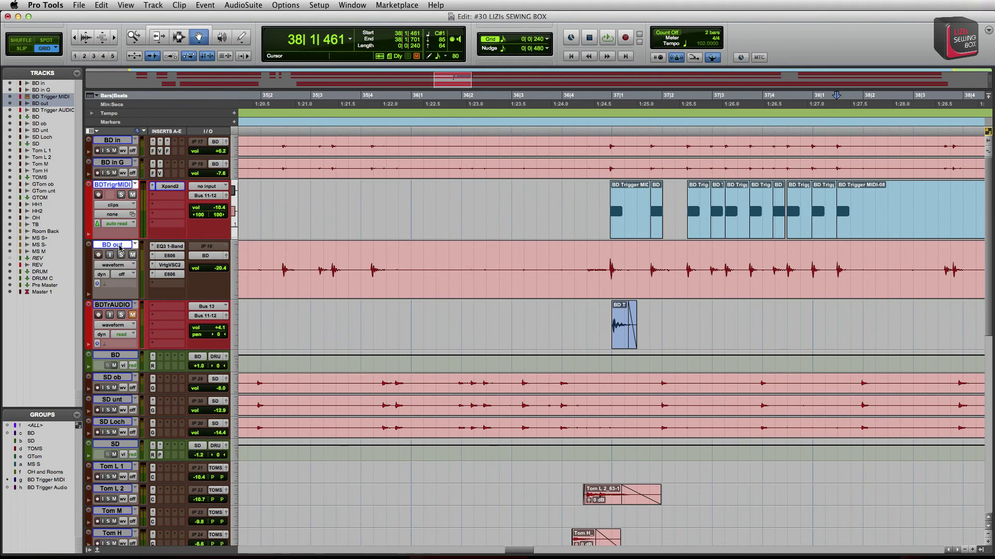
{"action": "left_click_drag", "start_coordinate": [120, 247], "coordinate": [136, 363]}
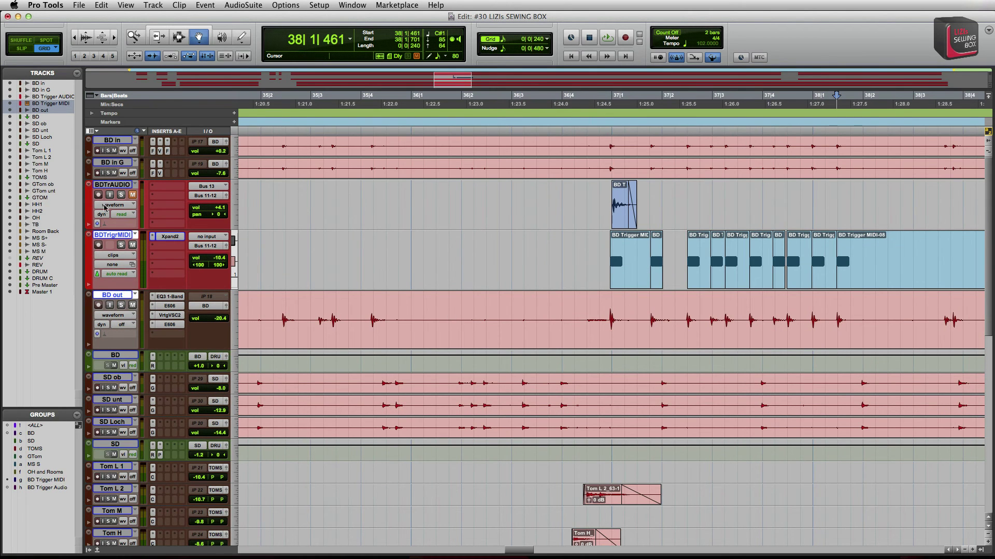
{"action": "left_click_drag", "start_coordinate": [114, 236], "coordinate": [134, 199]}
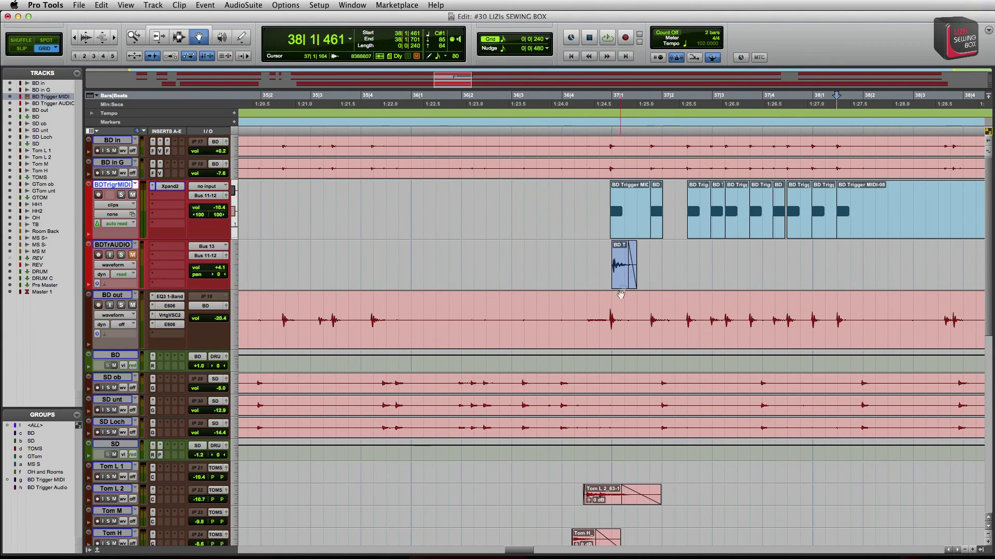
Solo BD Trigger AUDIO and audition its kick sample clip at 37|1|000
{"action": "left_click", "coordinate": [622, 279]}
{"action": "left_click", "coordinate": [121, 255]}
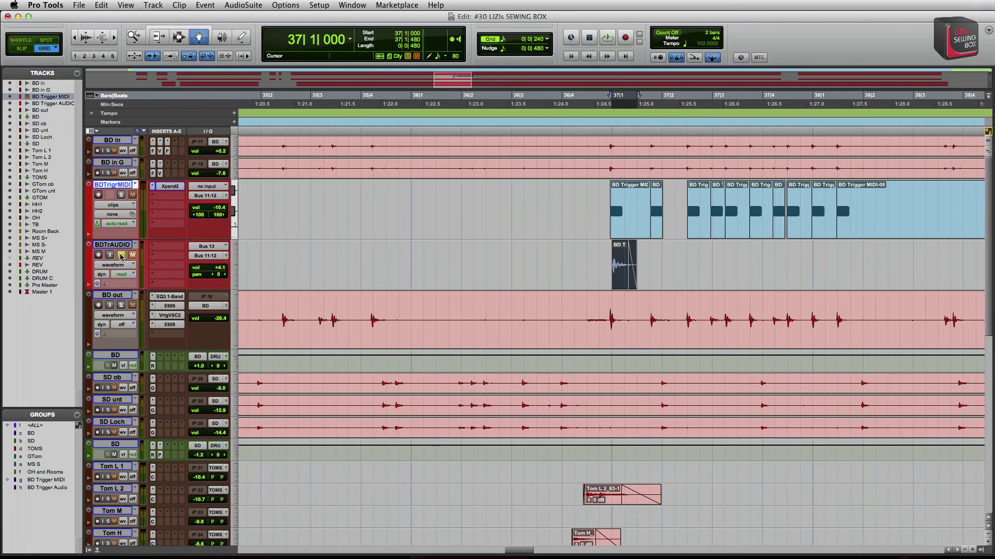
{"action": "key", "text": "space"}
Select the BD Trigger AUDIO and BD out tracks and activate their BD Trigger Audio group
{"action": "left_click", "coordinate": [101, 247]}
{"action": "left_click", "coordinate": [118, 295], "text": "shift"}
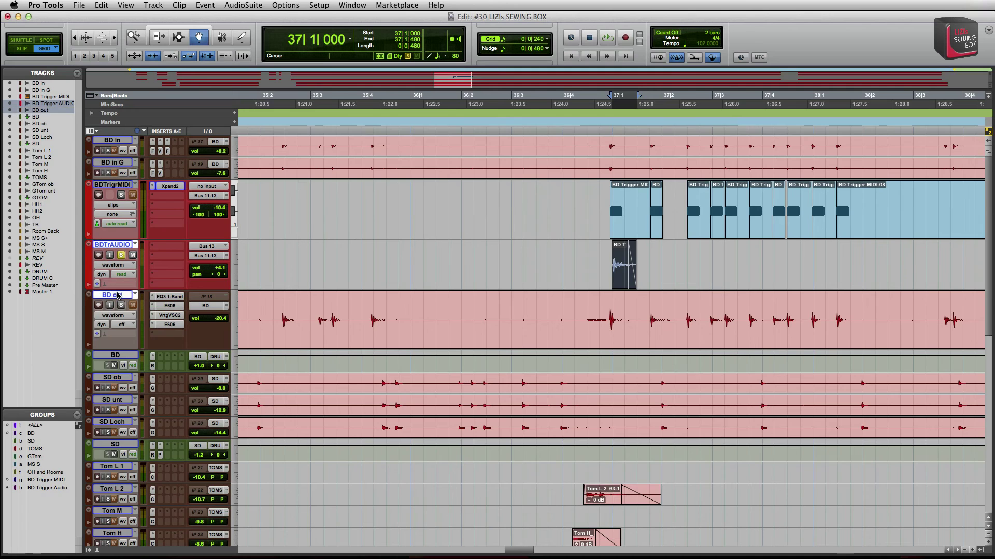
{"action": "left_click", "coordinate": [41, 488]}
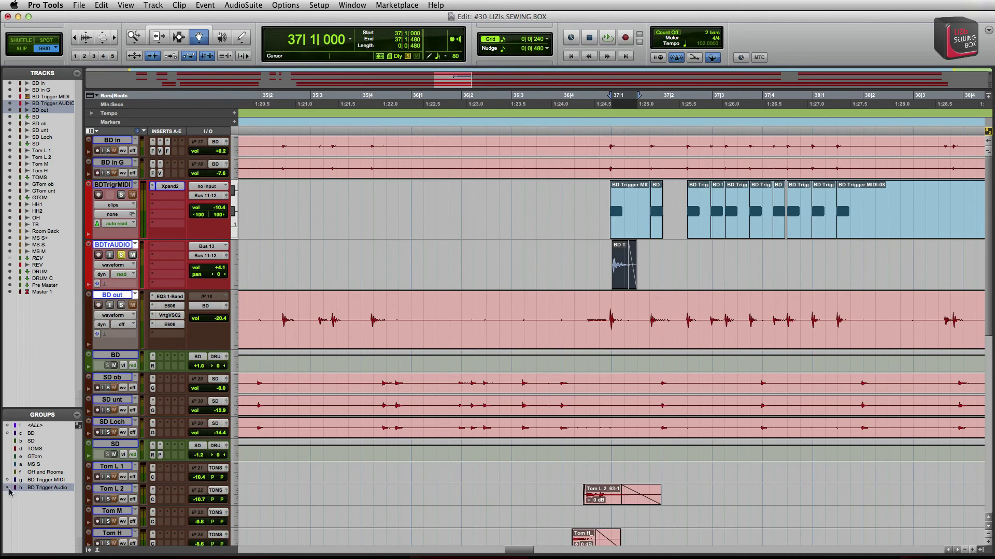
Cut the kick sample clip from BD Trigger AUDIO with the BD Trigger Audio group switched off
{"action": "left_click", "coordinate": [291, 273]}
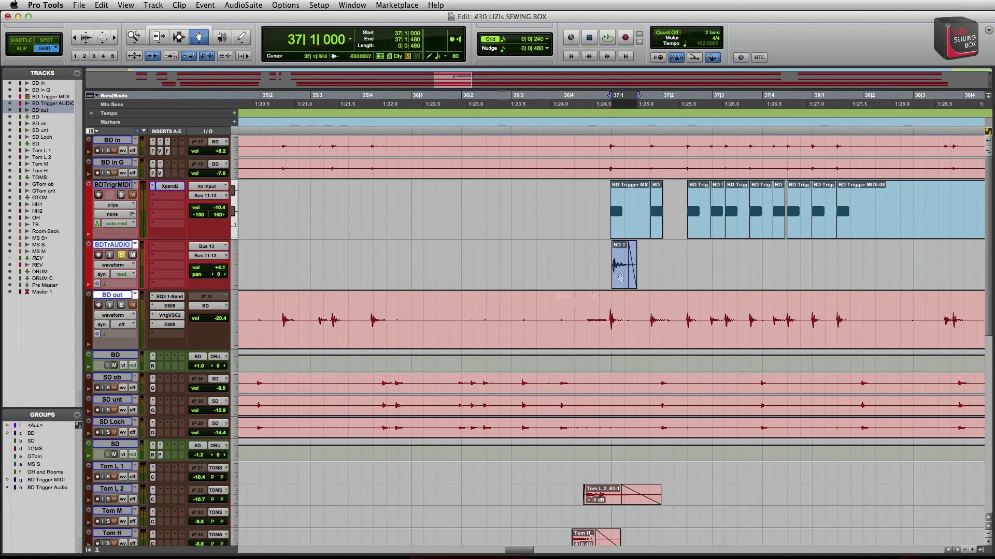
{"action": "left_click", "coordinate": [622, 278]}
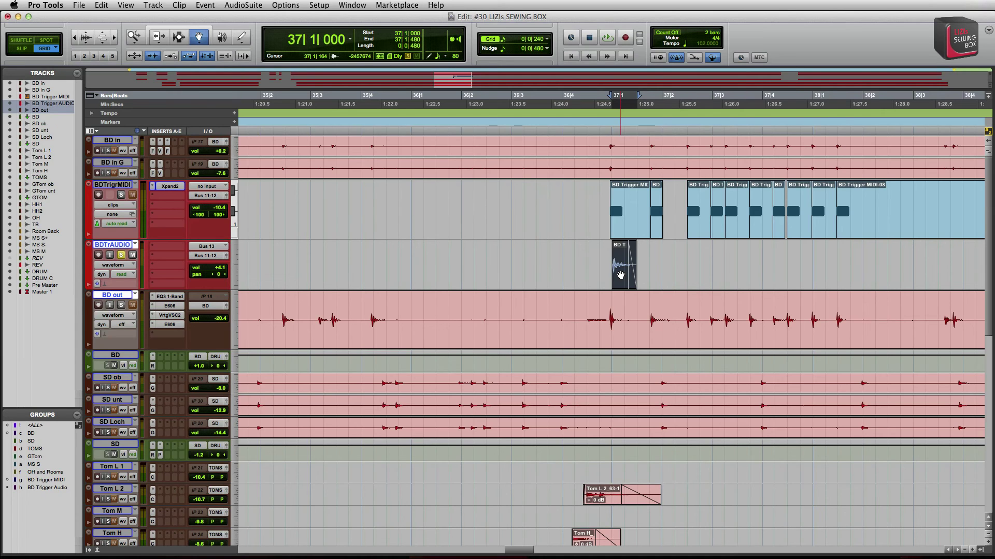
{"action": "key", "text": "super+z"}
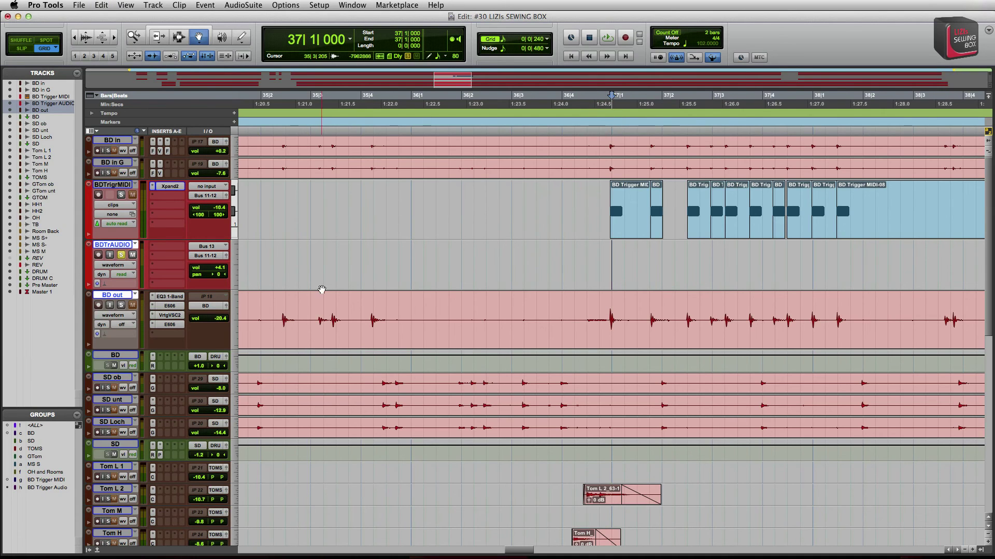
Activate the BD Trigger Audio group, jump from 36|4|000 to the kick transient at 36|4|924 and paste the sample clip there
{"action": "key", "text": "F7"}
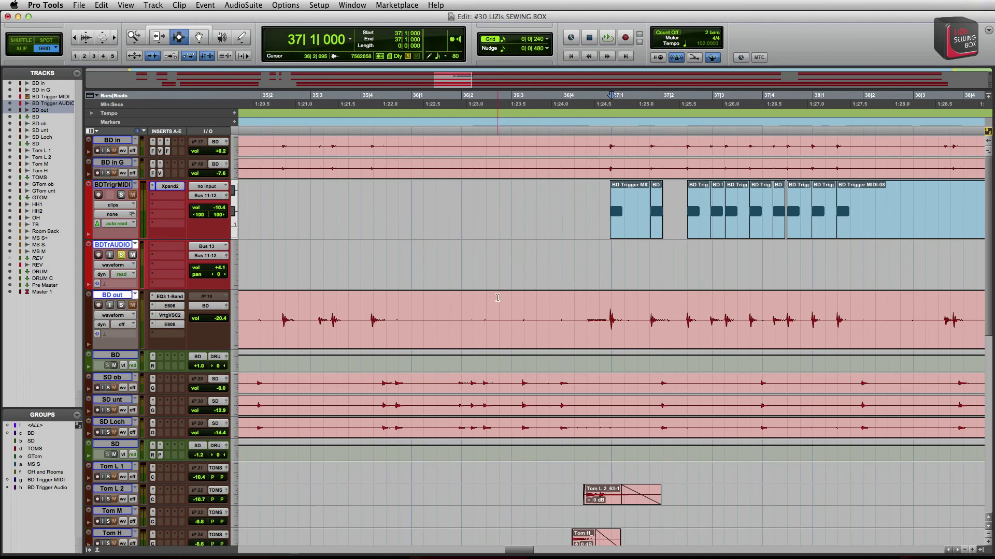
{"action": "left_click", "coordinate": [561, 265]}
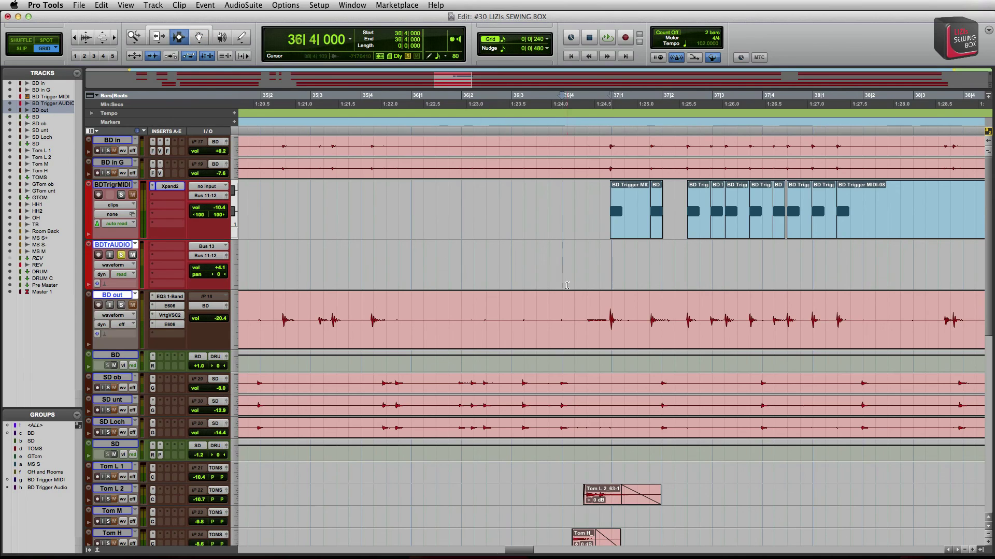
{"action": "left_click", "coordinate": [50, 490]}
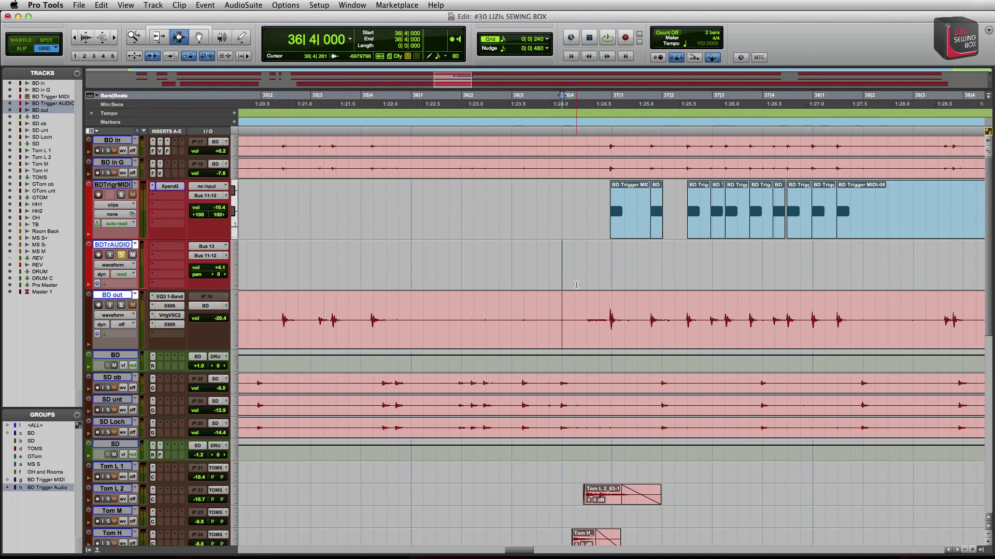
{"action": "key", "text": "Tab"}
{"action": "key", "text": "Tab"}
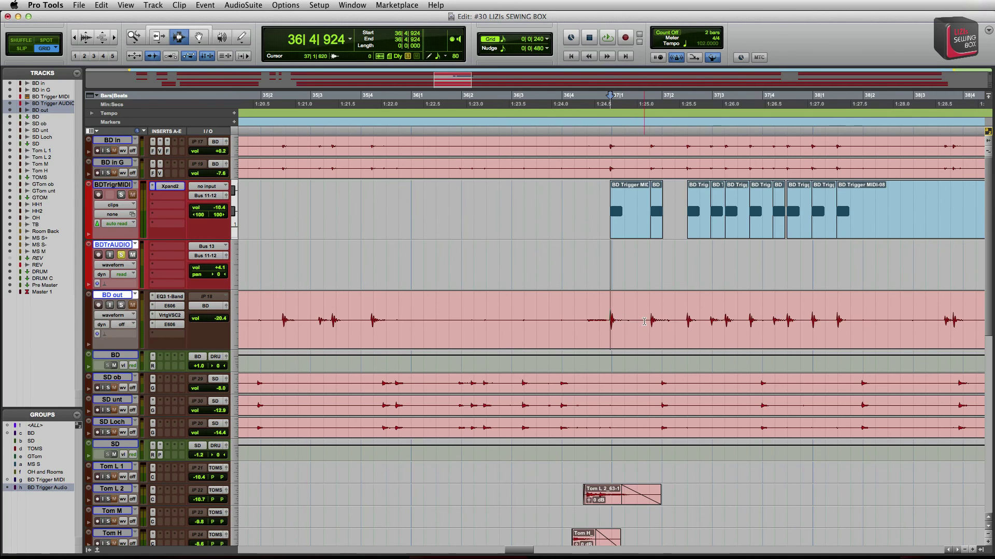
{"action": "key", "text": "super+v"}
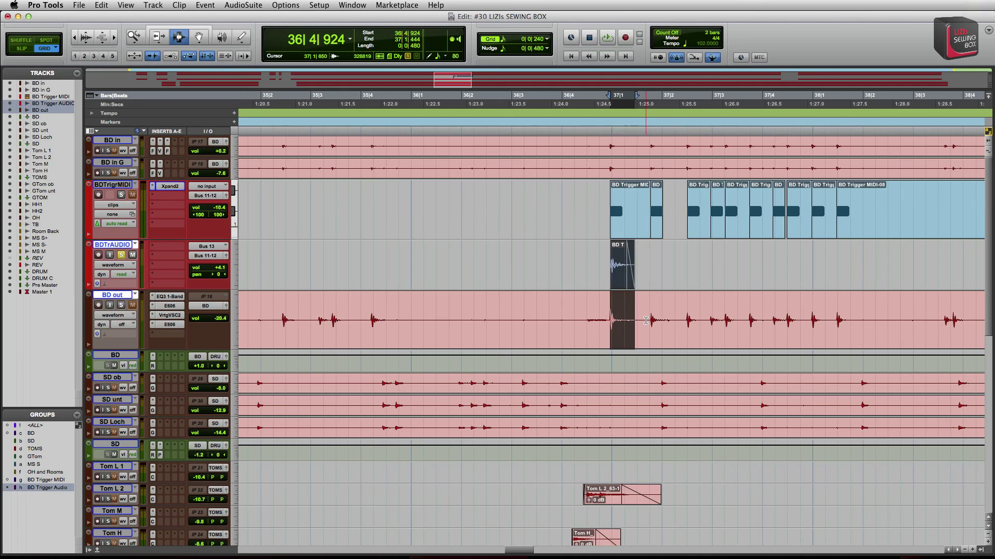
Paste the kick sample onto BD Trigger AUDIO at the next three BD out transients, from 37|1|740 to 37|2|926
{"action": "left_click", "coordinate": [635, 322]}
{"action": "left_click", "coordinate": [652, 322]}
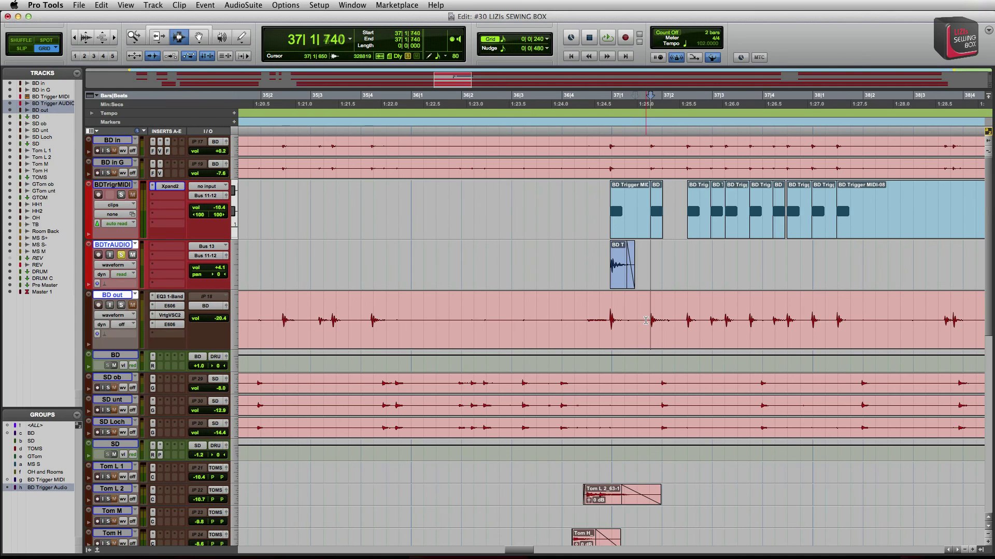
{"action": "key", "text": "super+v"}
{"action": "key", "text": "Tab"}
{"action": "key", "text": "Tab"}
{"action": "key", "text": "Tab"}
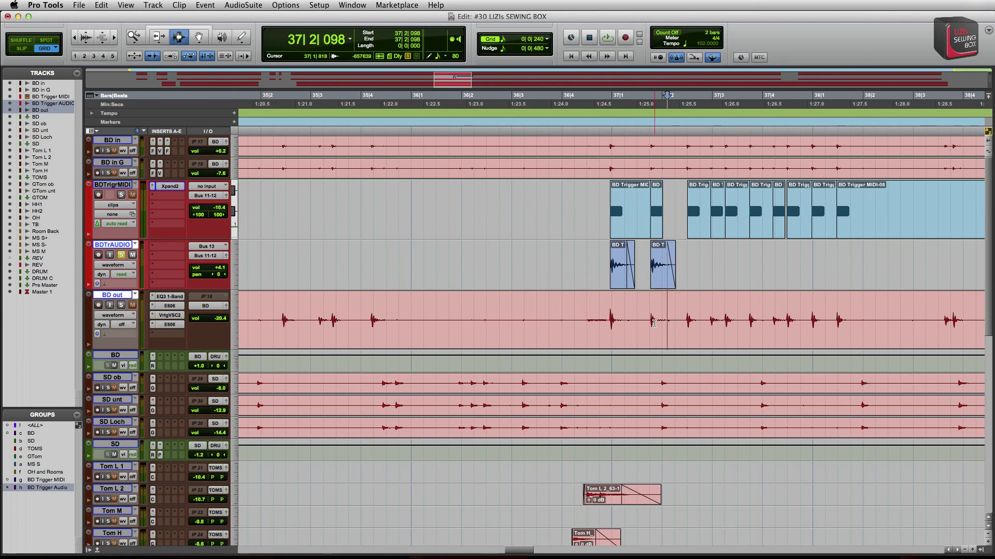
{"action": "key", "text": "super+v"}
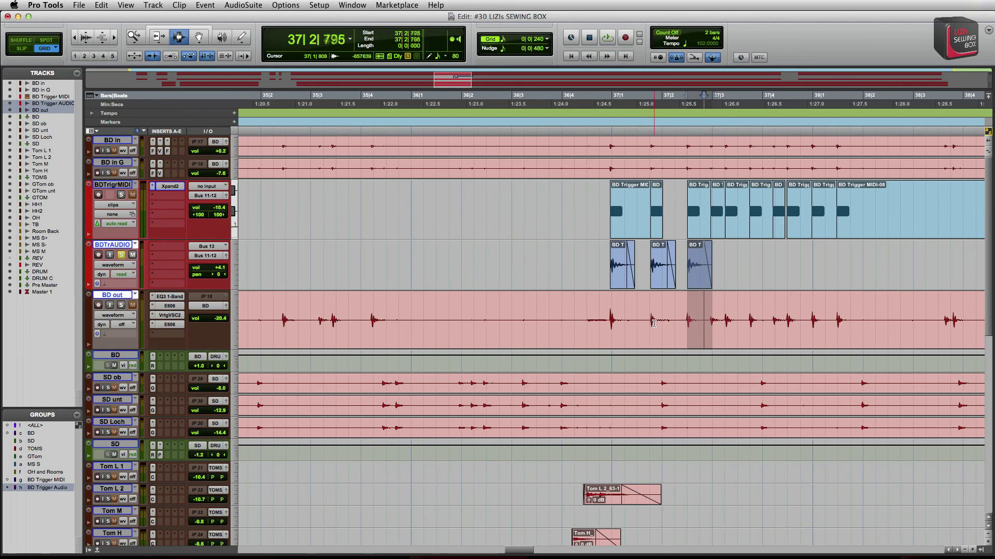
{"action": "key", "text": "Tab"}
{"action": "key", "text": "super+v"}
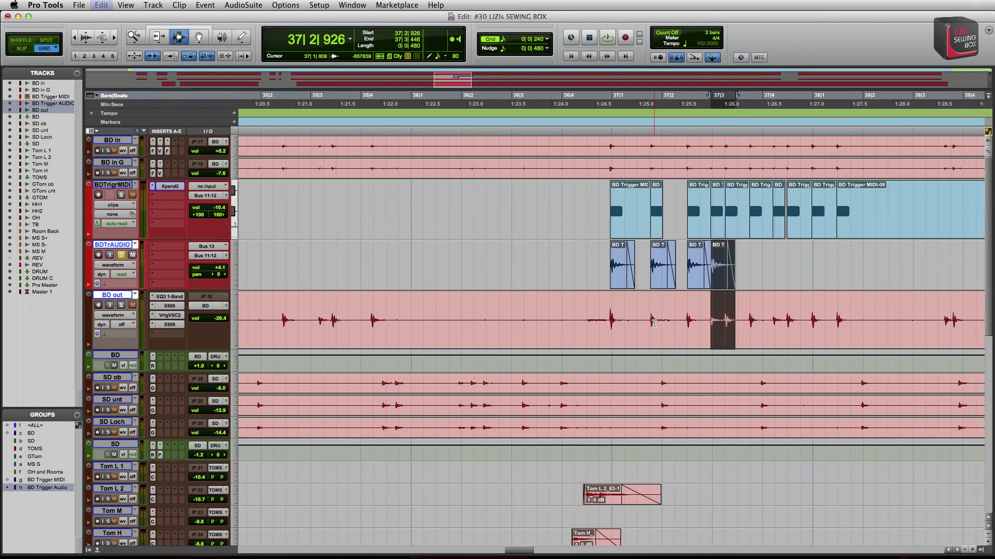
Play back the pasted kick samples on the soloed BD Trigger AUDIO track from 36|4|720
{"action": "key", "text": "Tab"}
{"action": "key", "text": "Tab"}
{"action": "key", "text": "Tab"}
{"action": "key", "text": "Tab"}
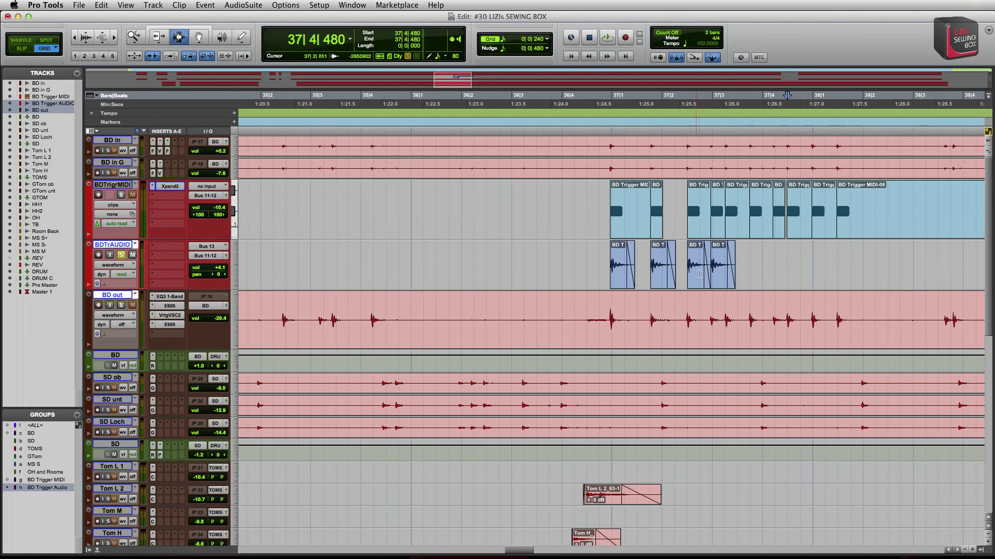
{"action": "key", "text": "alt+Tab"}
{"action": "key", "text": "space"}
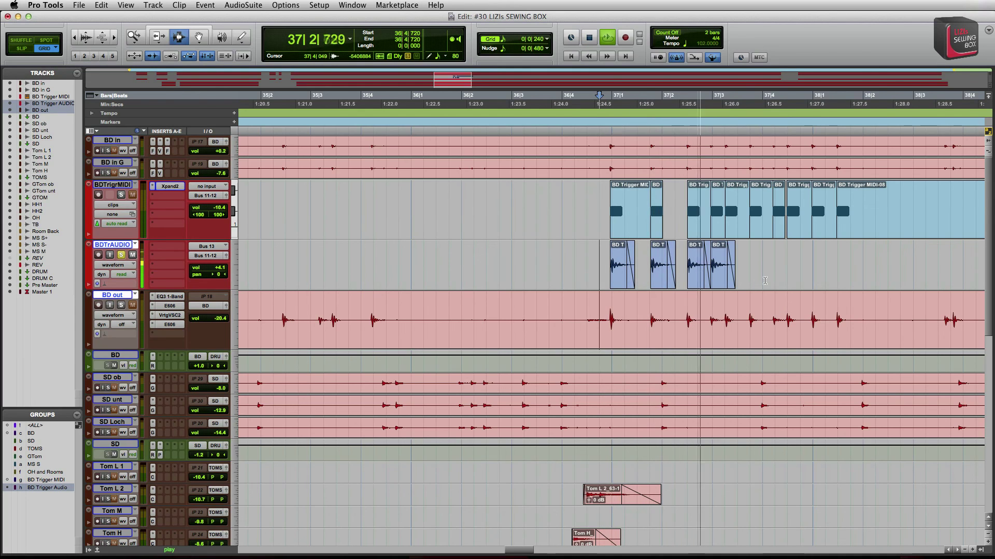
{"action": "key", "text": "space"}
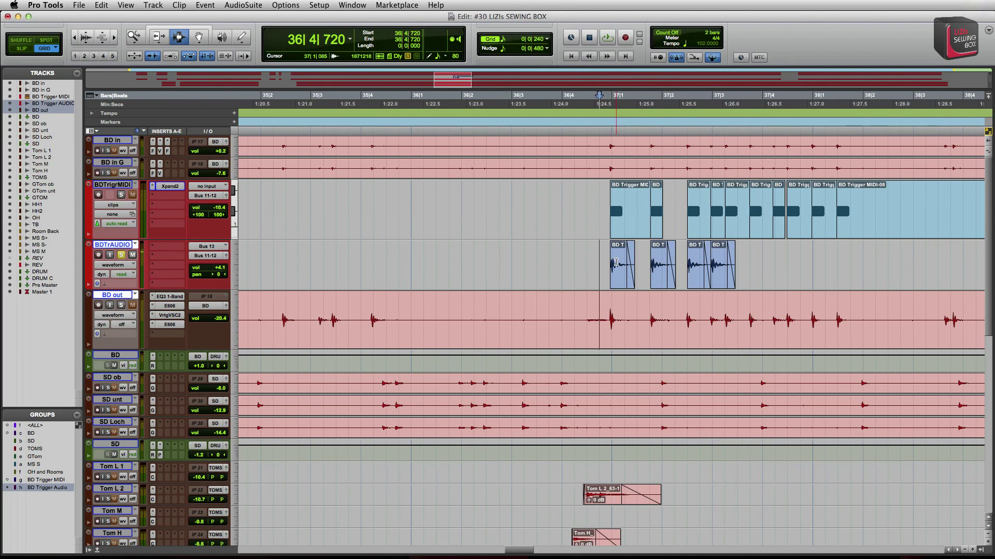